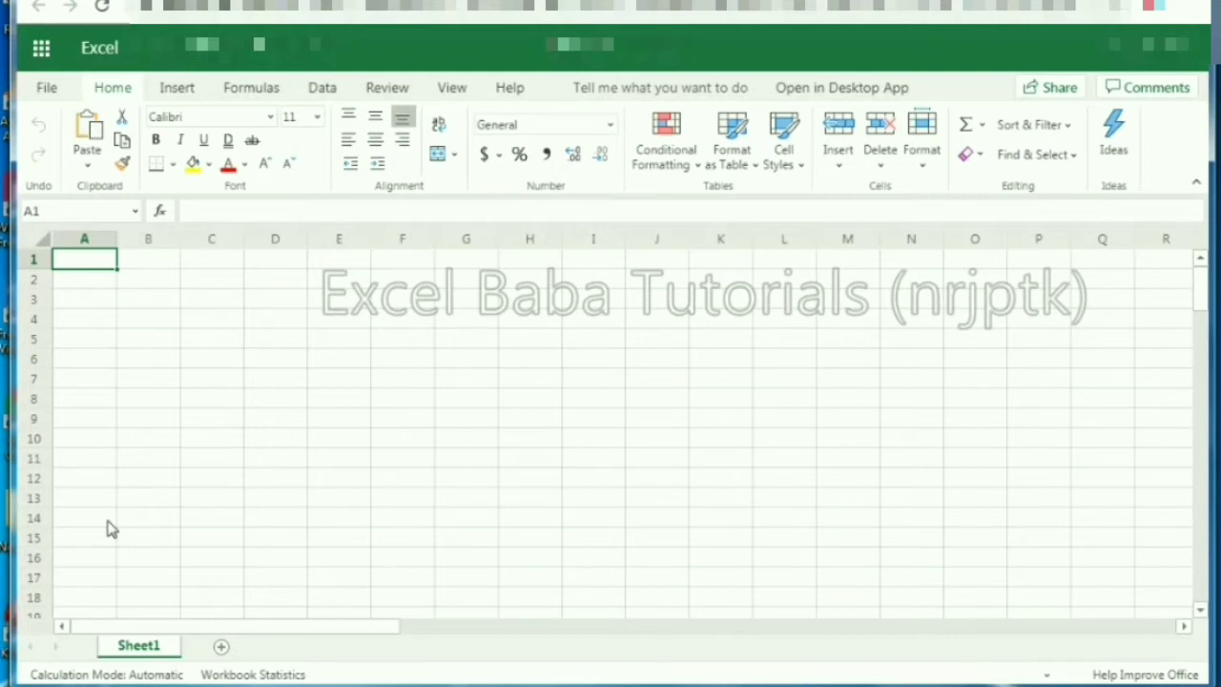
Step: Enter the headers Email and Area in A1:B1
{"action": "type", "text": "Email"}
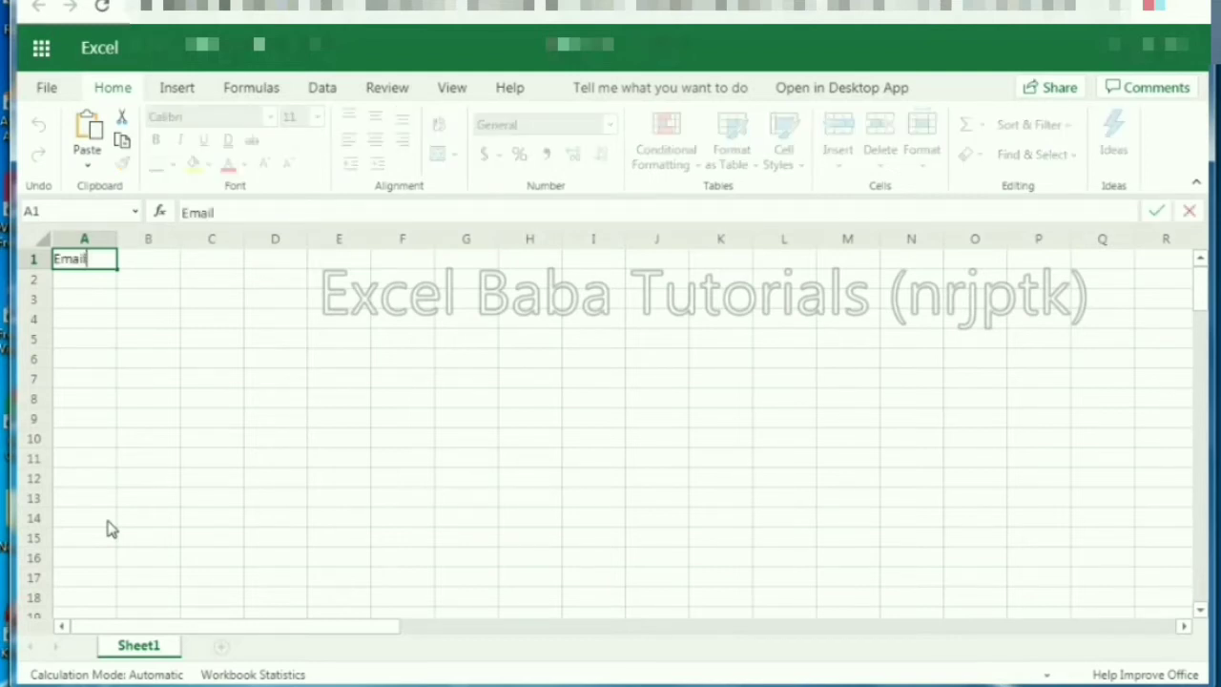
{"action": "key", "text": "Tab"}
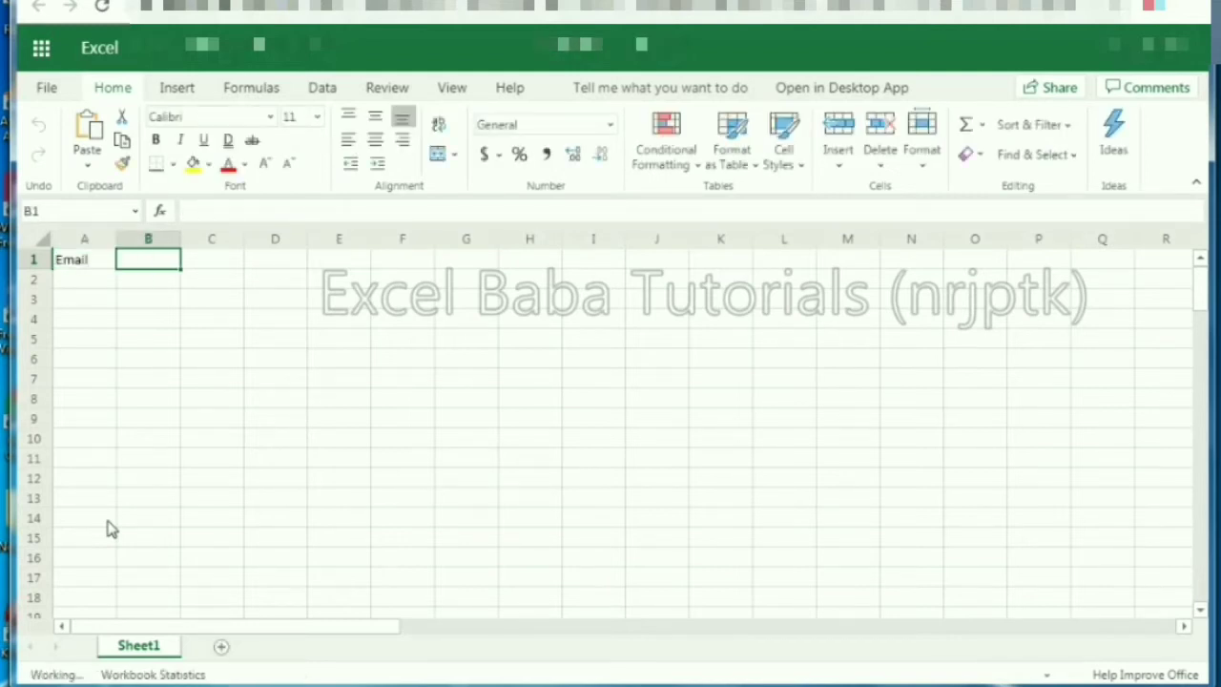
{"action": "type", "text": "Area"}
{"action": "key", "text": "Return"}
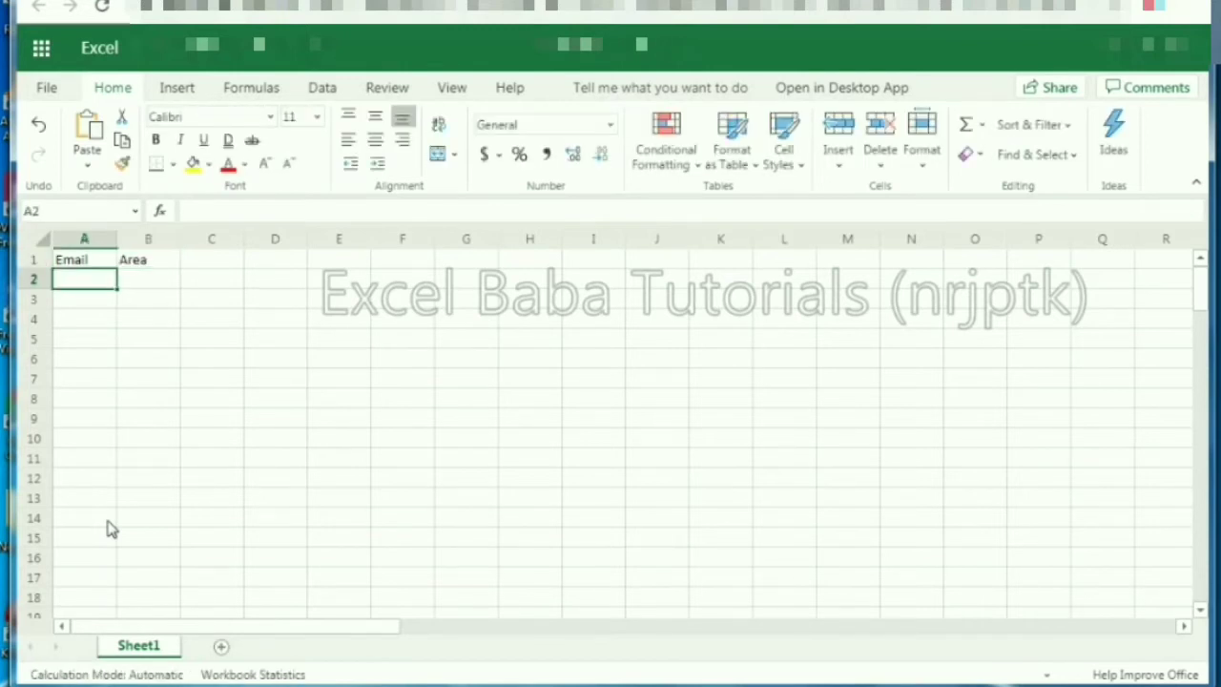
Step: Enter the first two e-mail addresses with areas North and South
{"action": "key", "text": "Tab"}
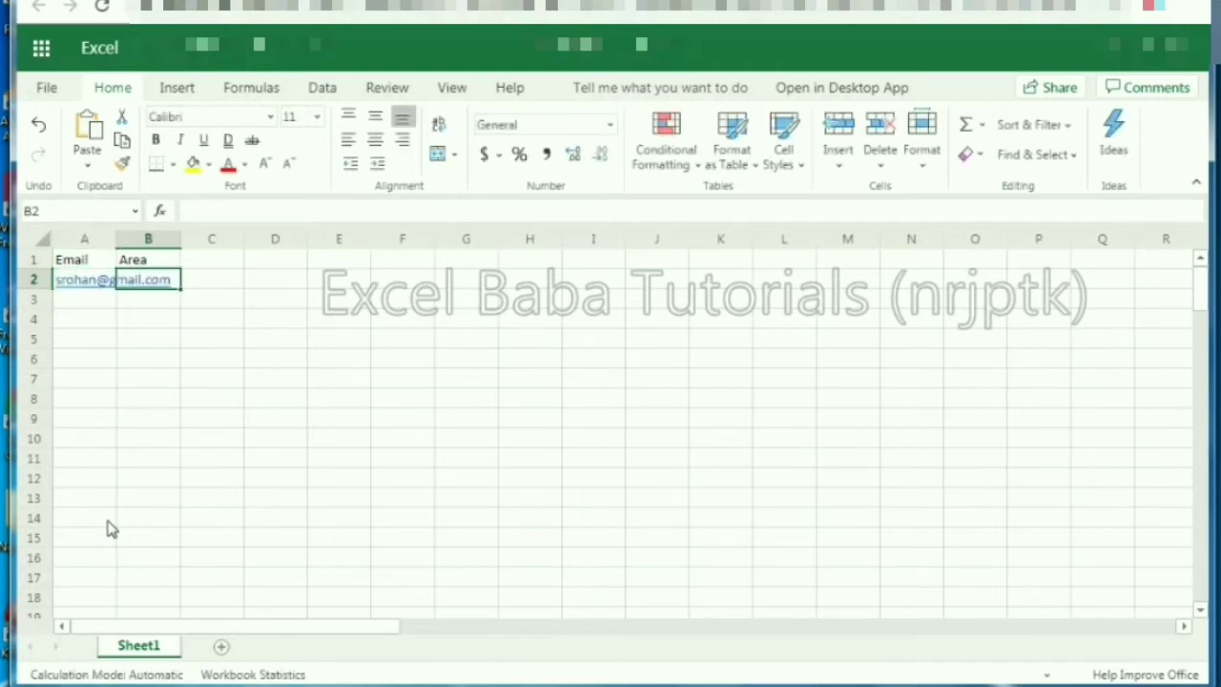
{"action": "type", "text": "North"}
{"action": "key", "text": "Return"}
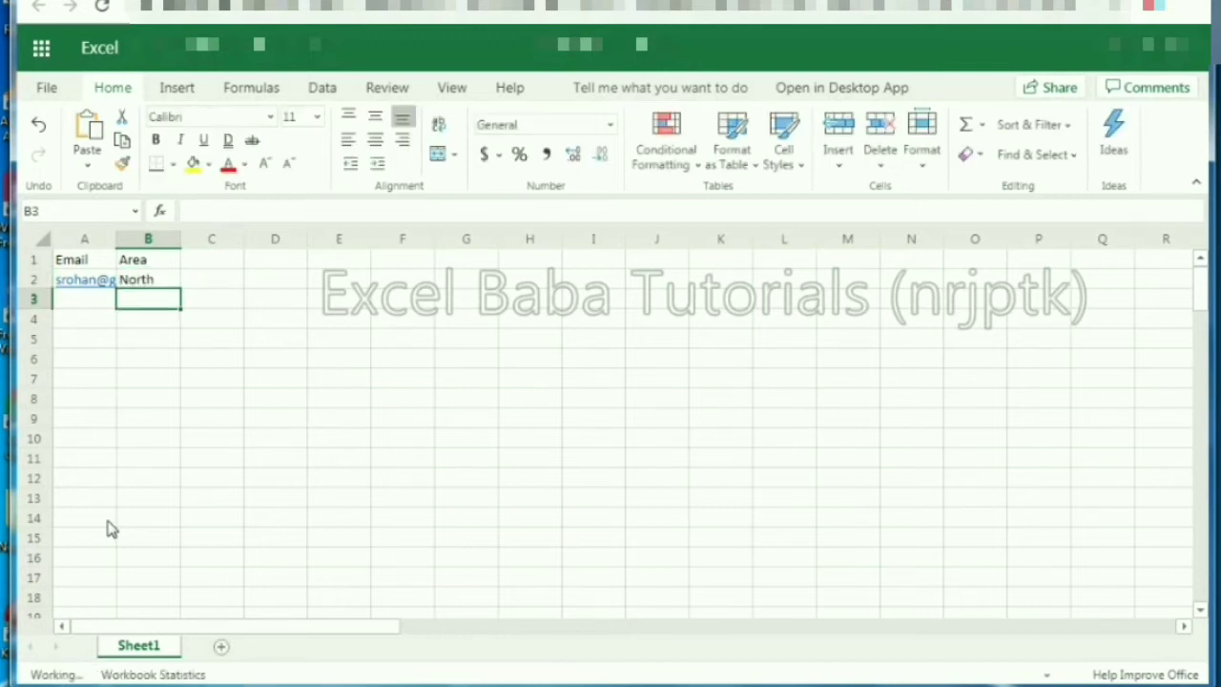
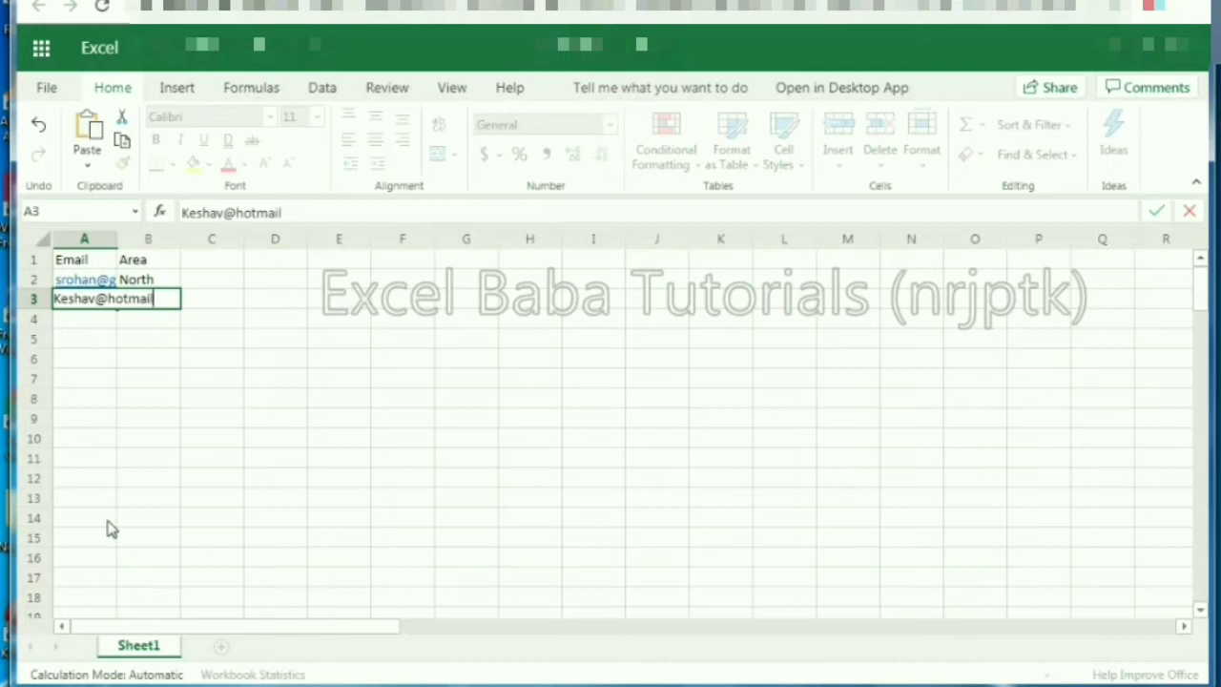
{"action": "key", "text": "Tab"}
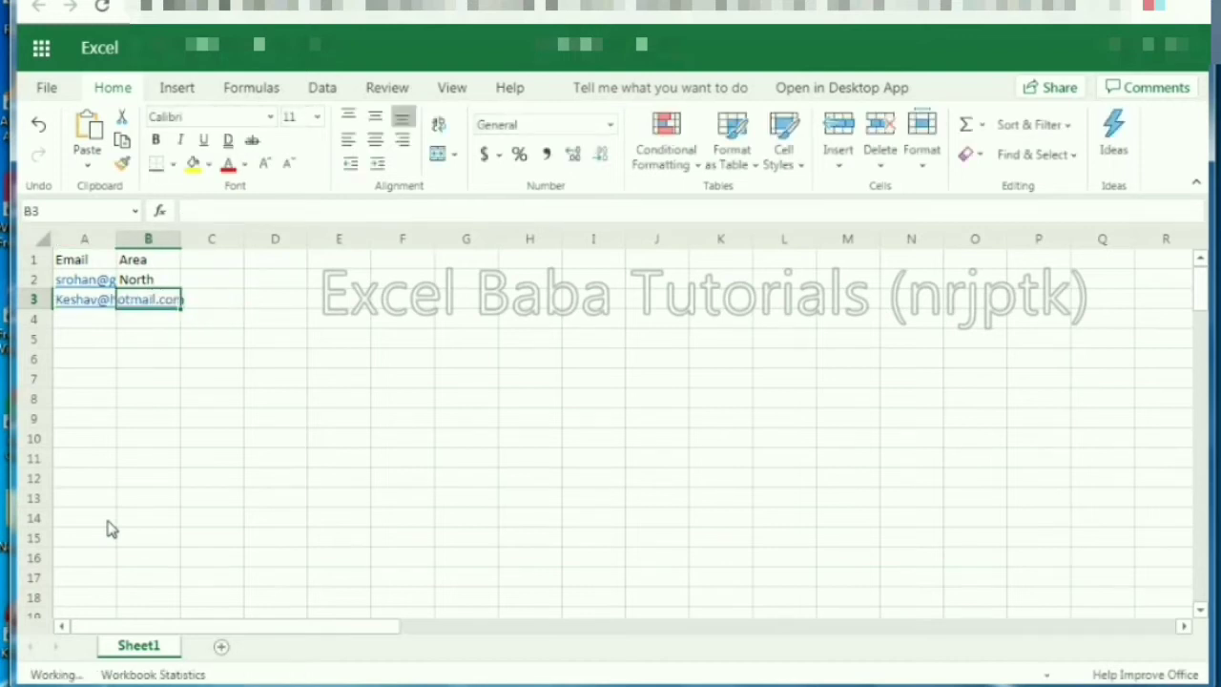
{"action": "type", "text": "South"}
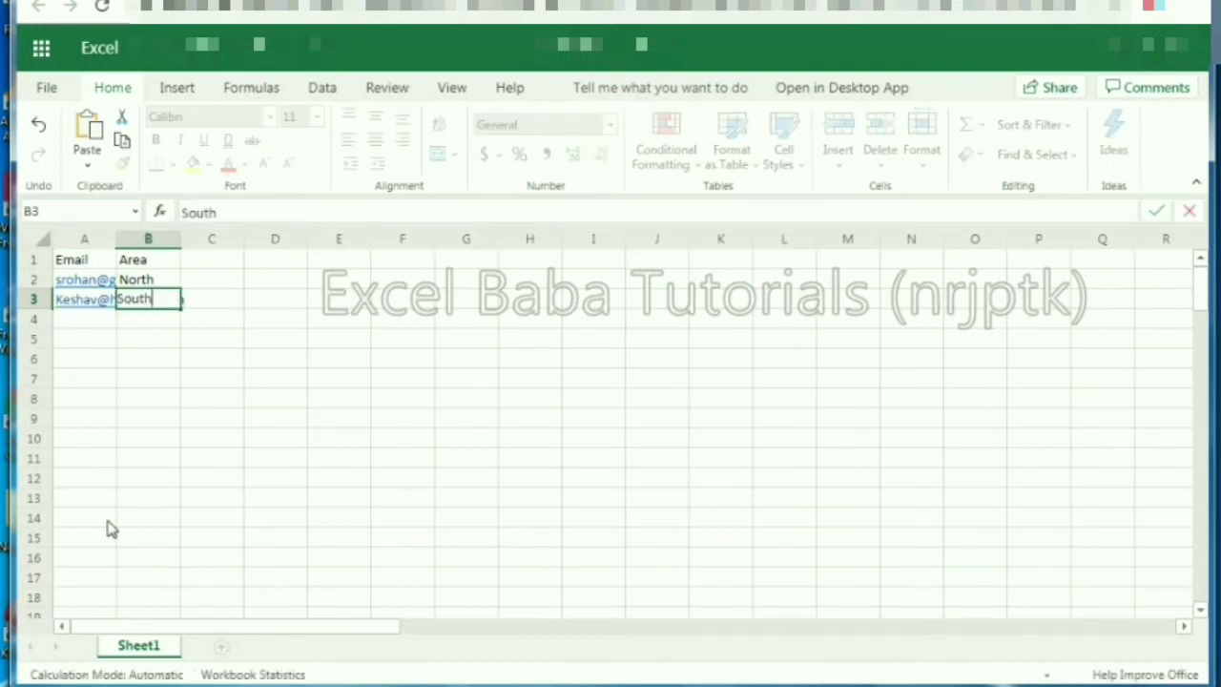
{"action": "key", "text": "Return"}
Step: Enter the third and fourth e-mail addresses with areas East and West
{"action": "key", "text": "Left"}
{"action": "key", "text": "Tab"}
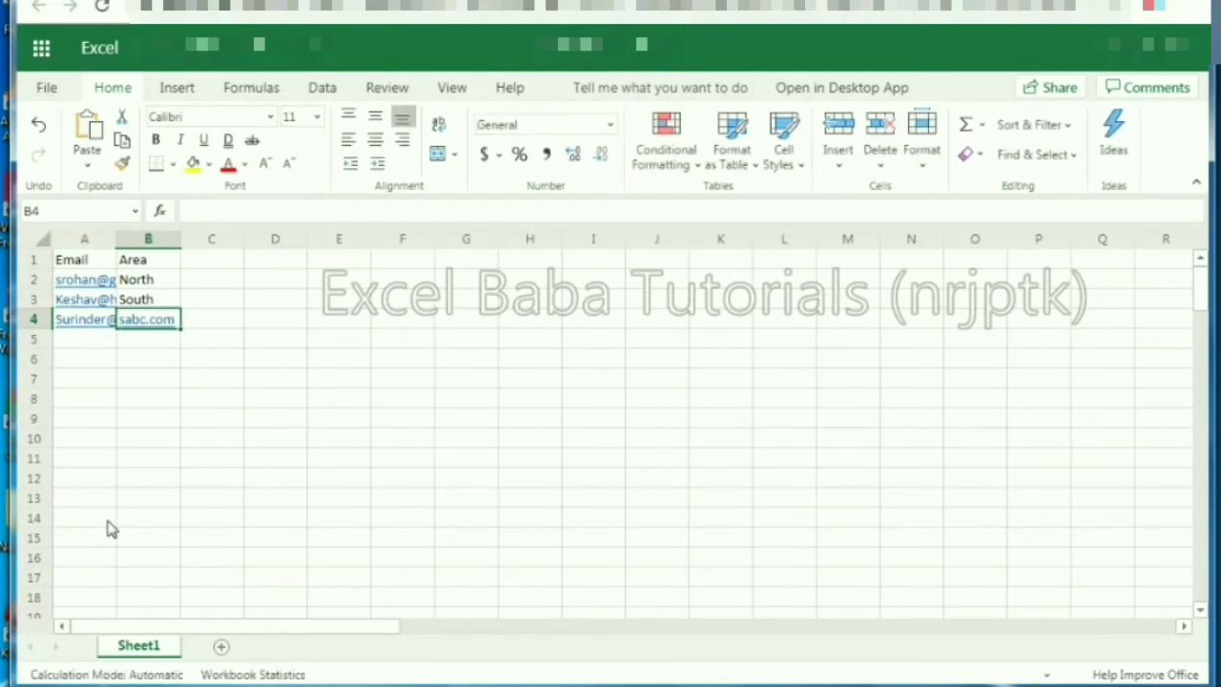
{"action": "type", "text": "East"}
{"action": "key", "text": "Return"}
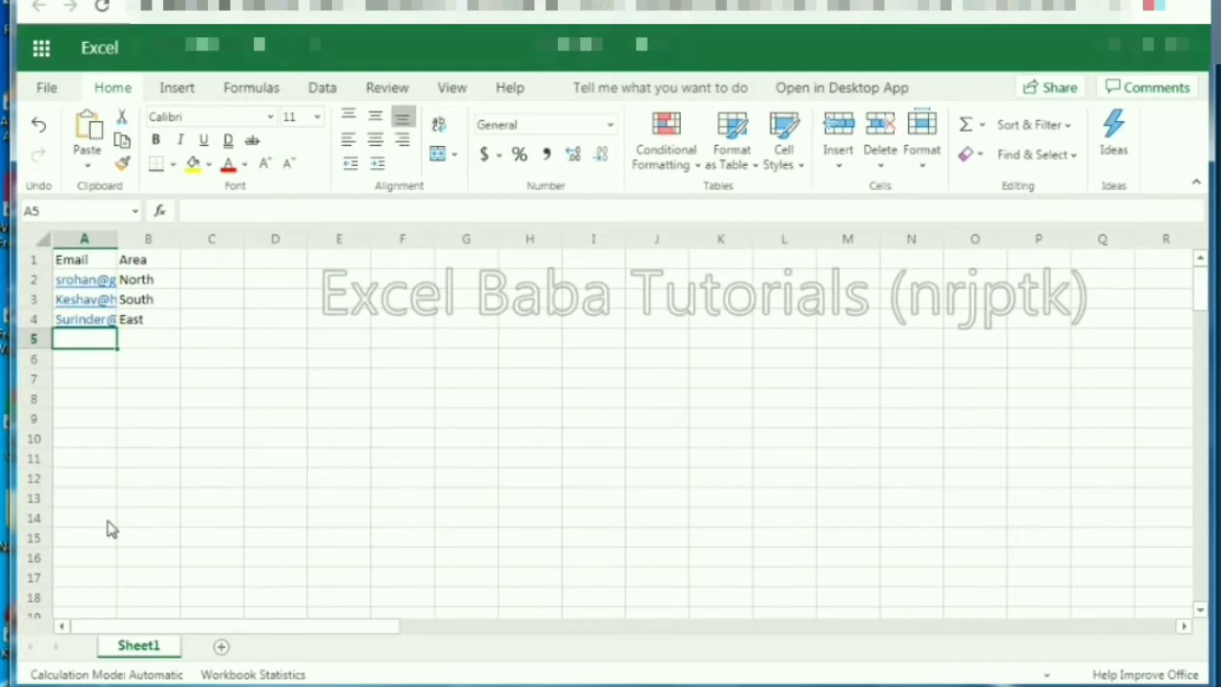
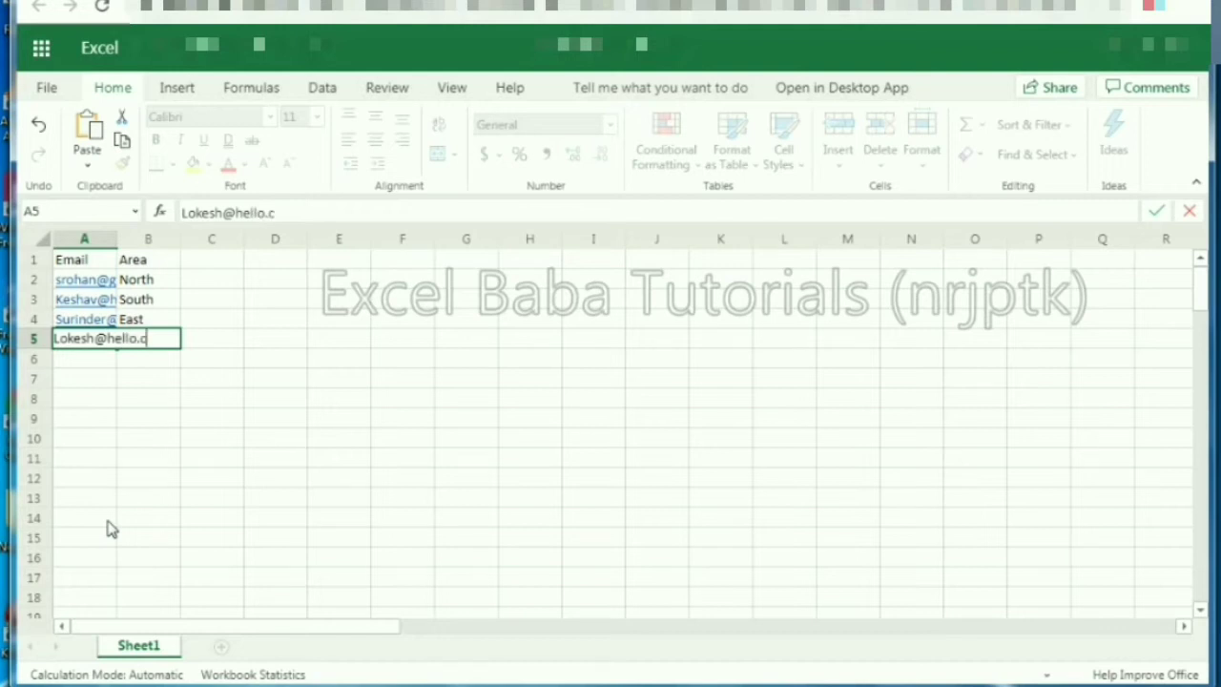
{"action": "key", "text": "Tab"}
{"action": "type", "text": "West"}
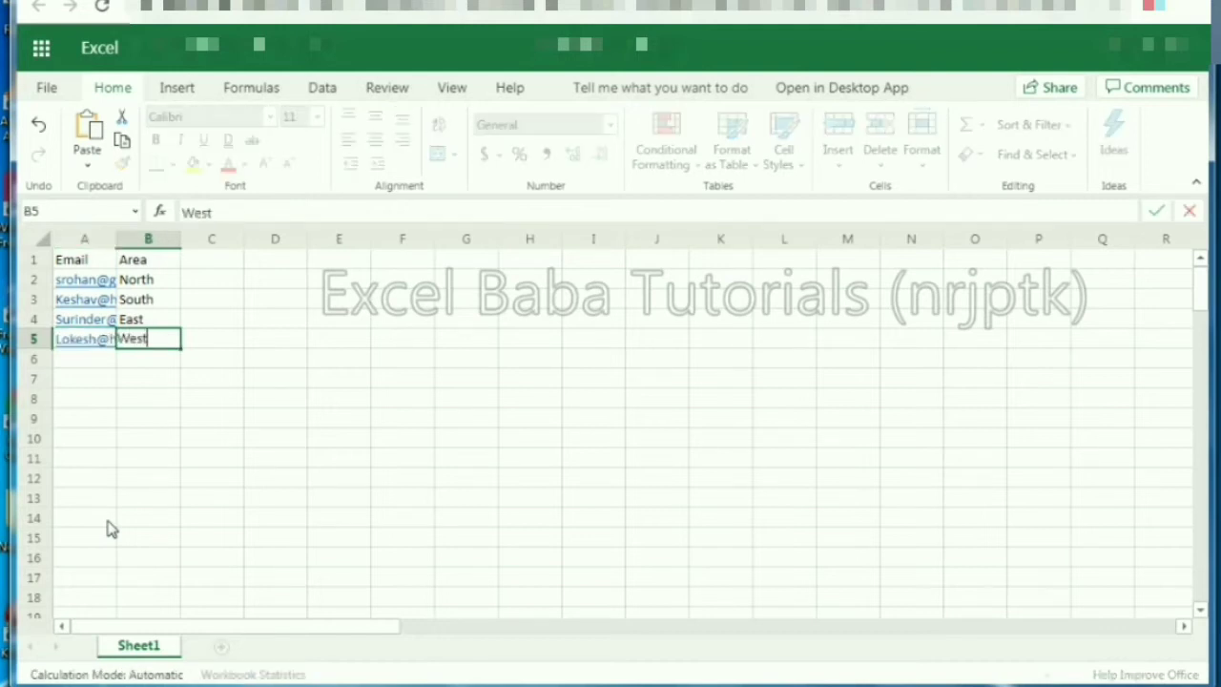
{"action": "key", "text": "Return"}
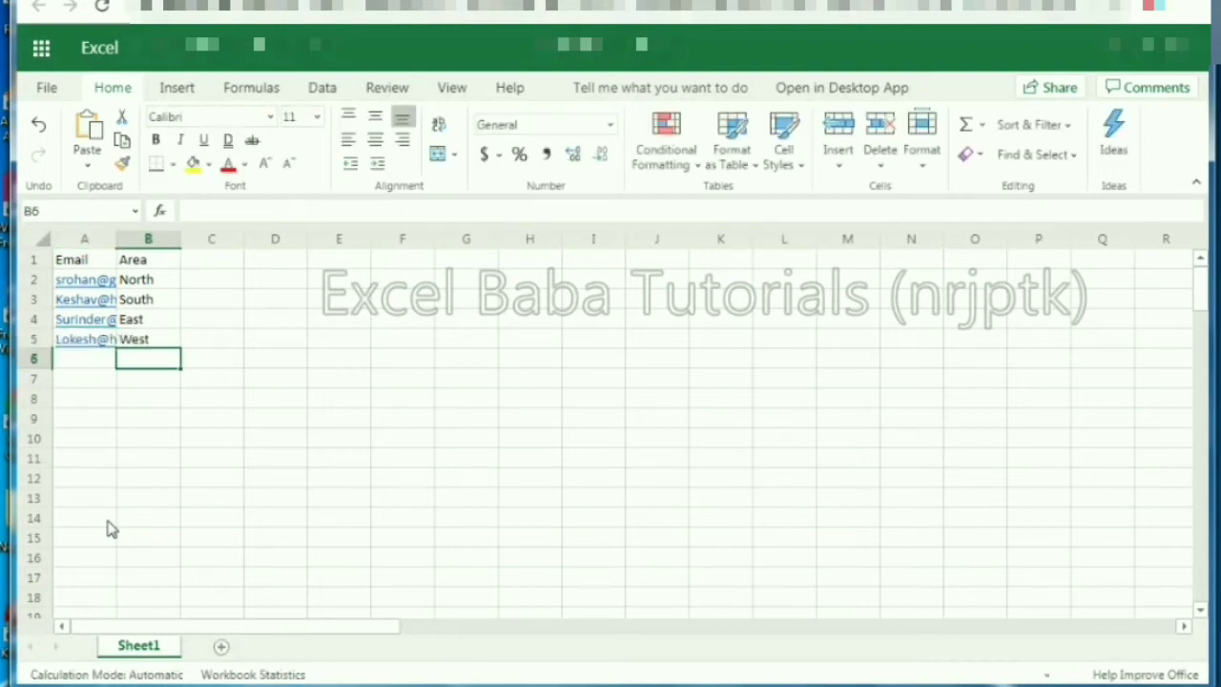
Step: Create a new workbook-linked form via Insert > Forms > New Form
{"action": "left_click", "coordinate": [181, 89]}
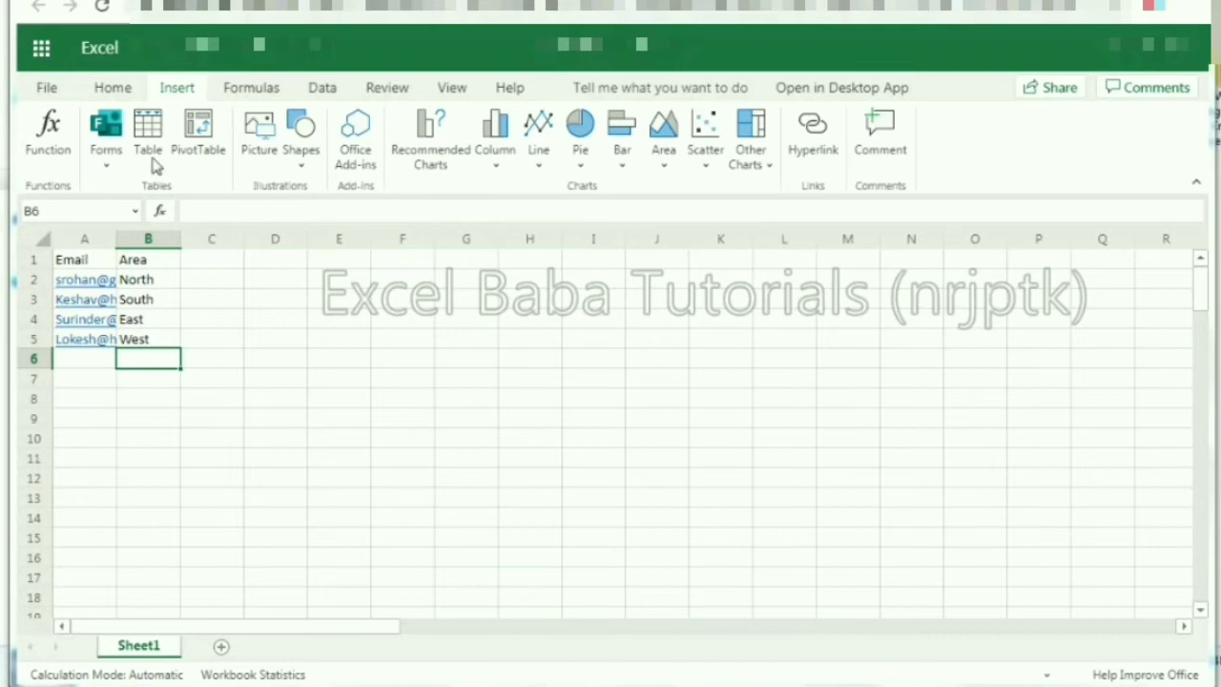
{"action": "left_click", "coordinate": [112, 166]}
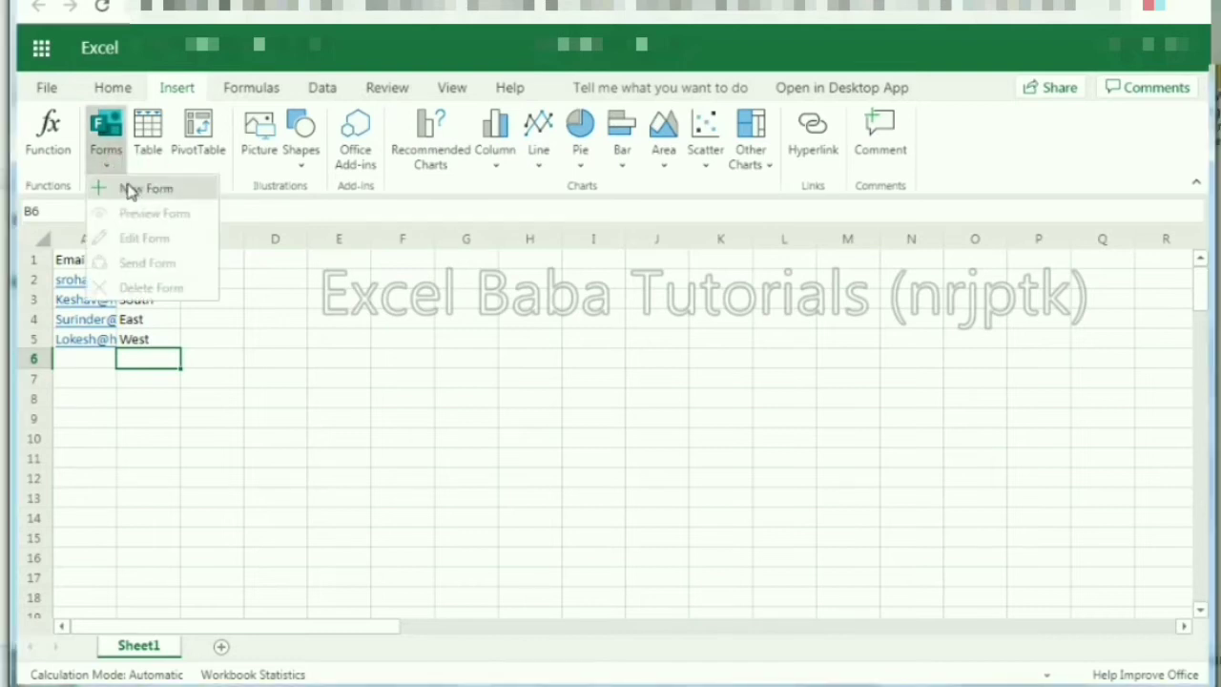
{"action": "left_click", "coordinate": [130, 189]}
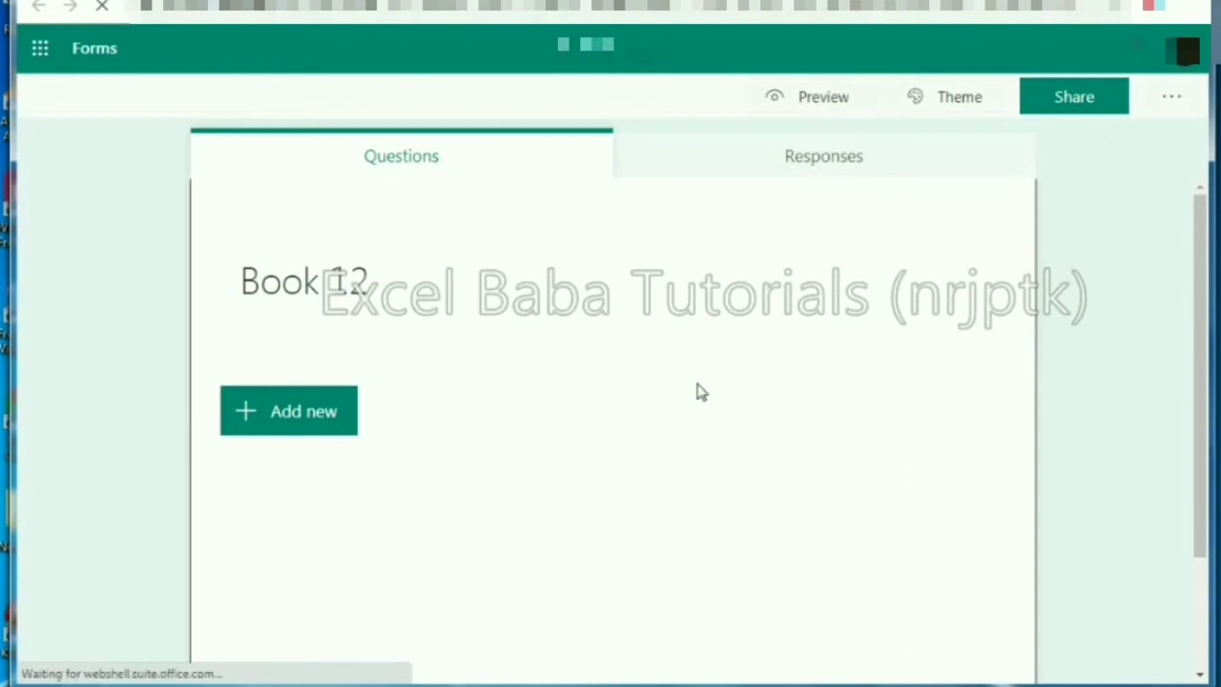
Step: Change the form title from Book 12 to 'Sales Entry Form' and start adding a question
{"action": "left_click", "coordinate": [389, 291]}
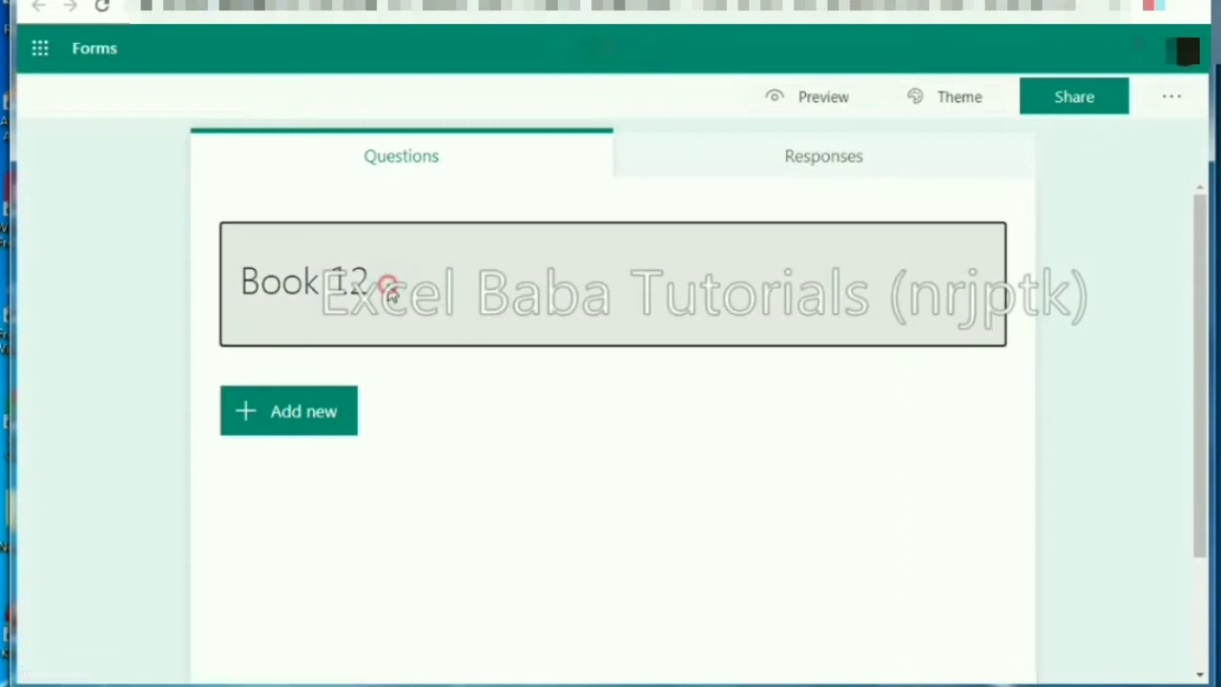
{"action": "type", "text": "Sales"}
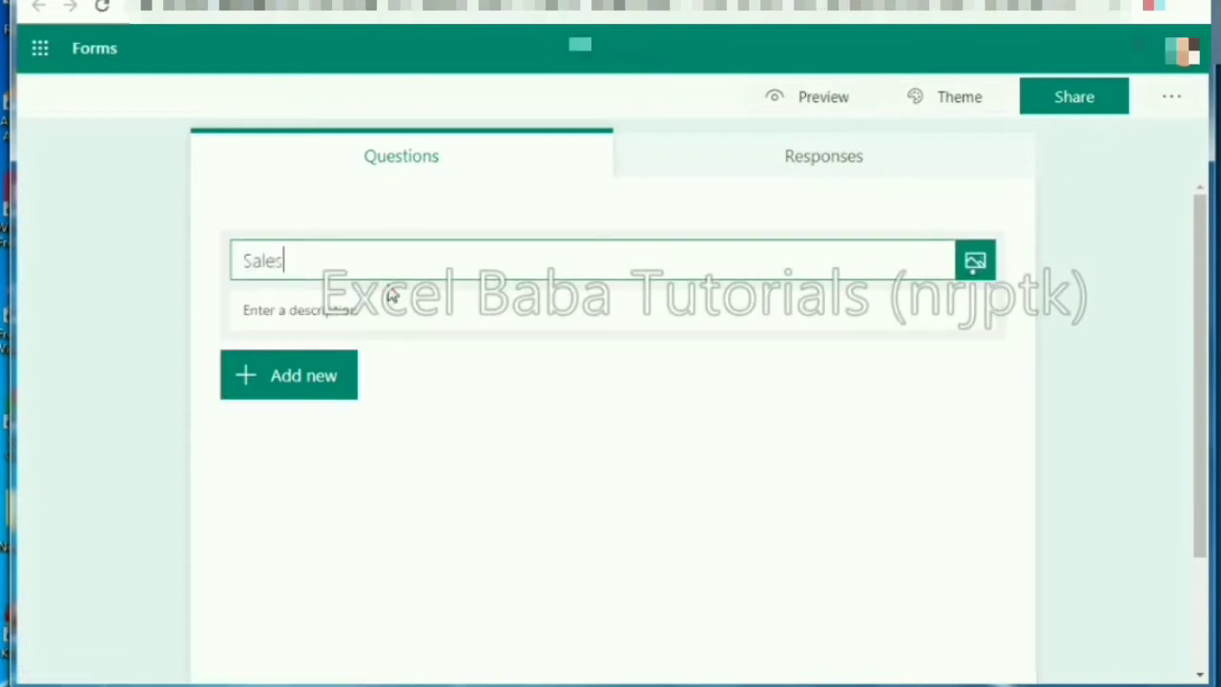
{"action": "type", "text": " Entry Form"}
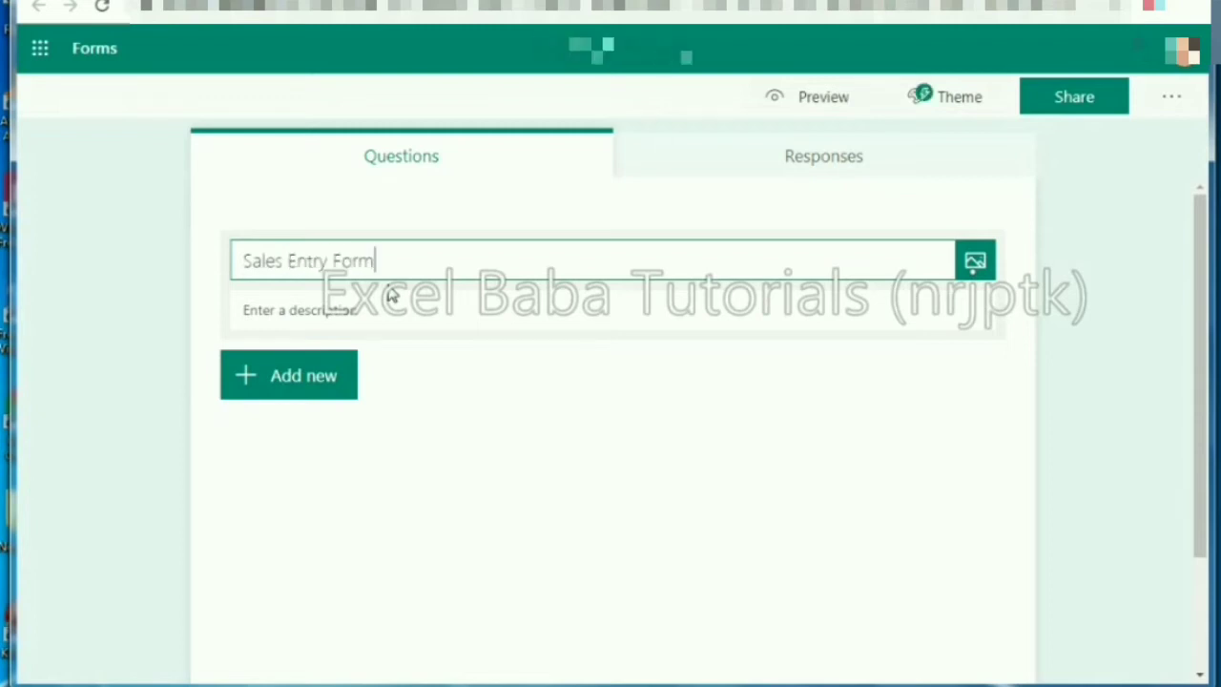
{"action": "key", "text": "Return"}
{"action": "key", "text": "BackSpace"}
{"action": "double_click", "coordinate": [214, 349]}
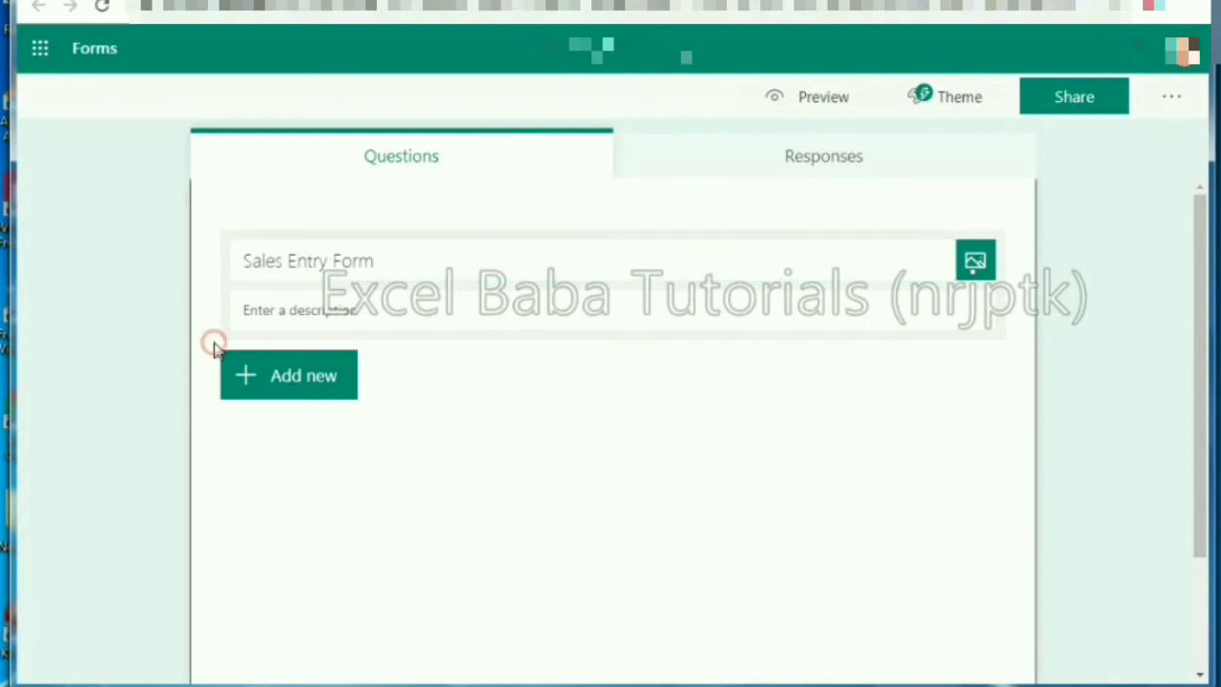
{"action": "left_click", "coordinate": [297, 384]}
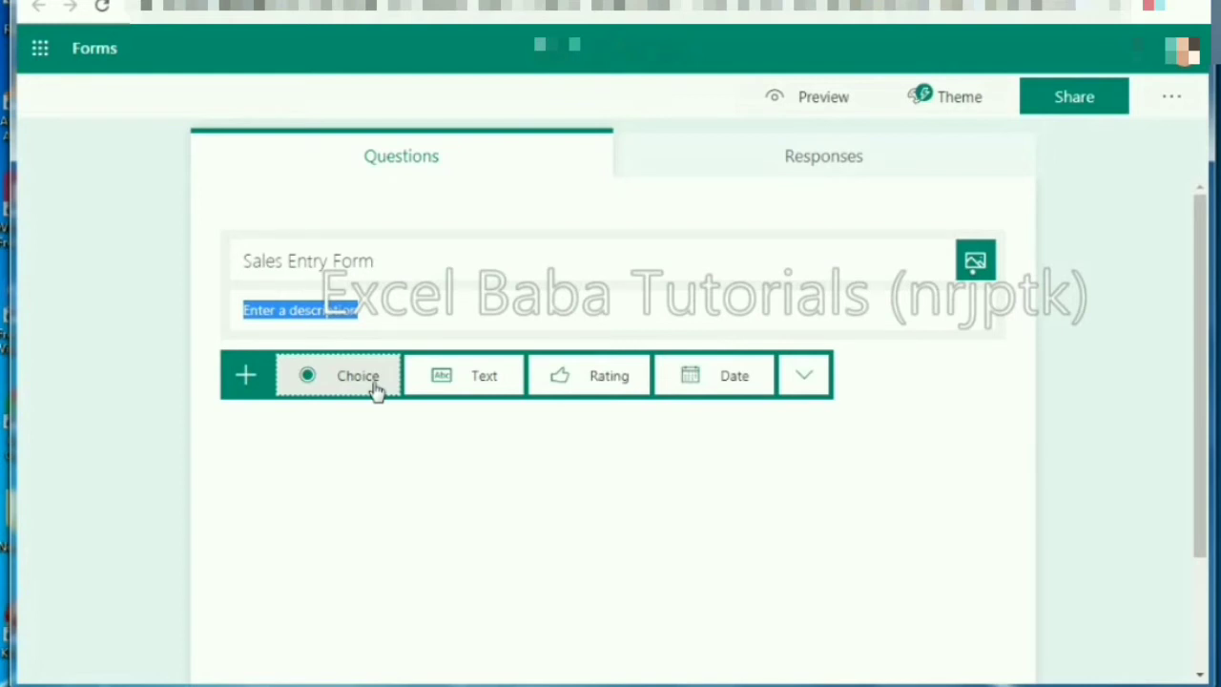
Step: Add a required date question titled 'Sales Date'
{"action": "left_click", "coordinate": [692, 381]}
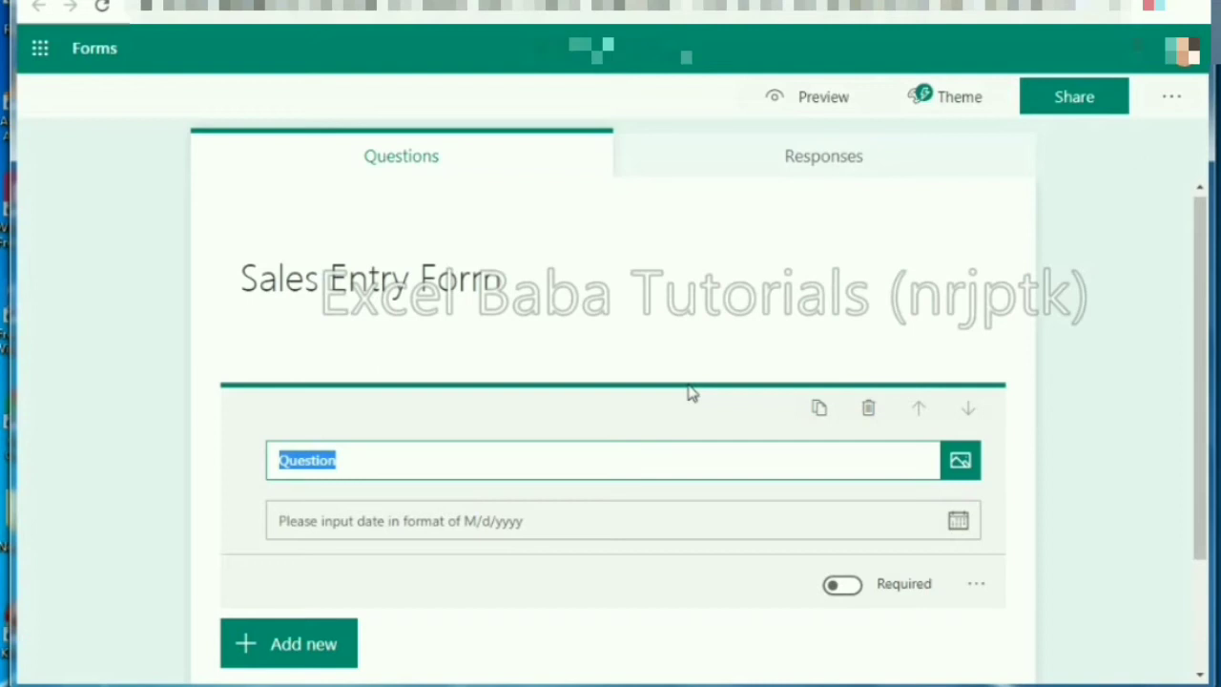
{"action": "type", "text": "Sales Date"}
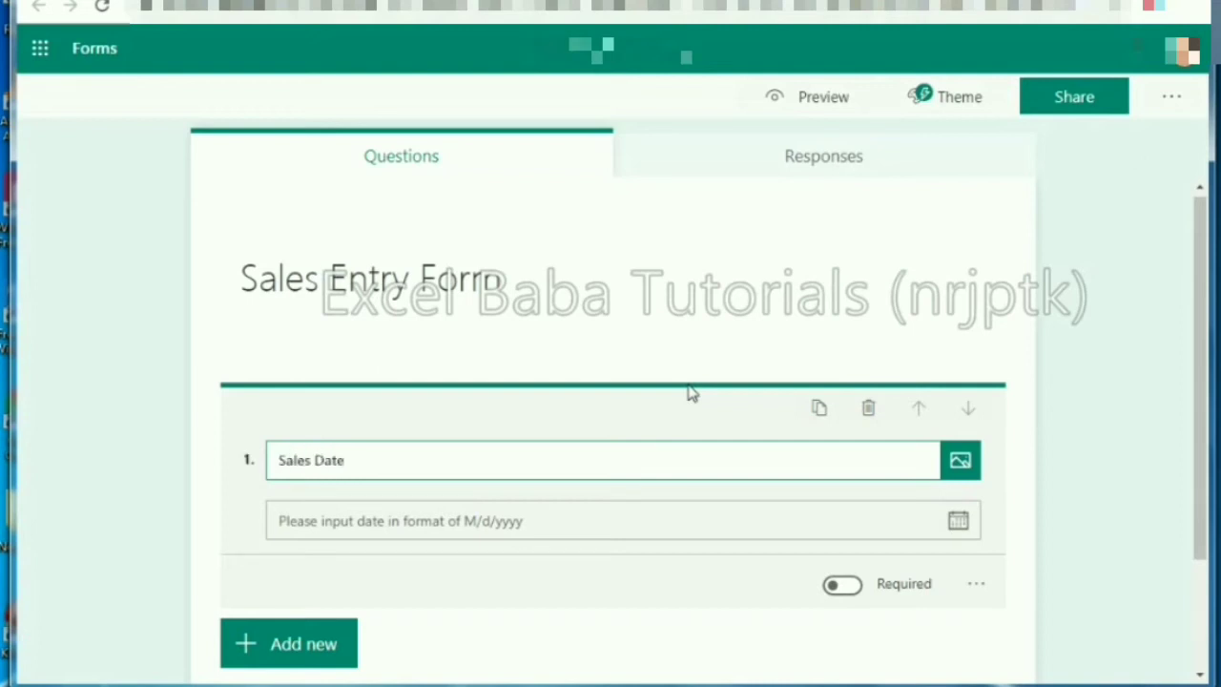
{"action": "left_click", "coordinate": [844, 586]}
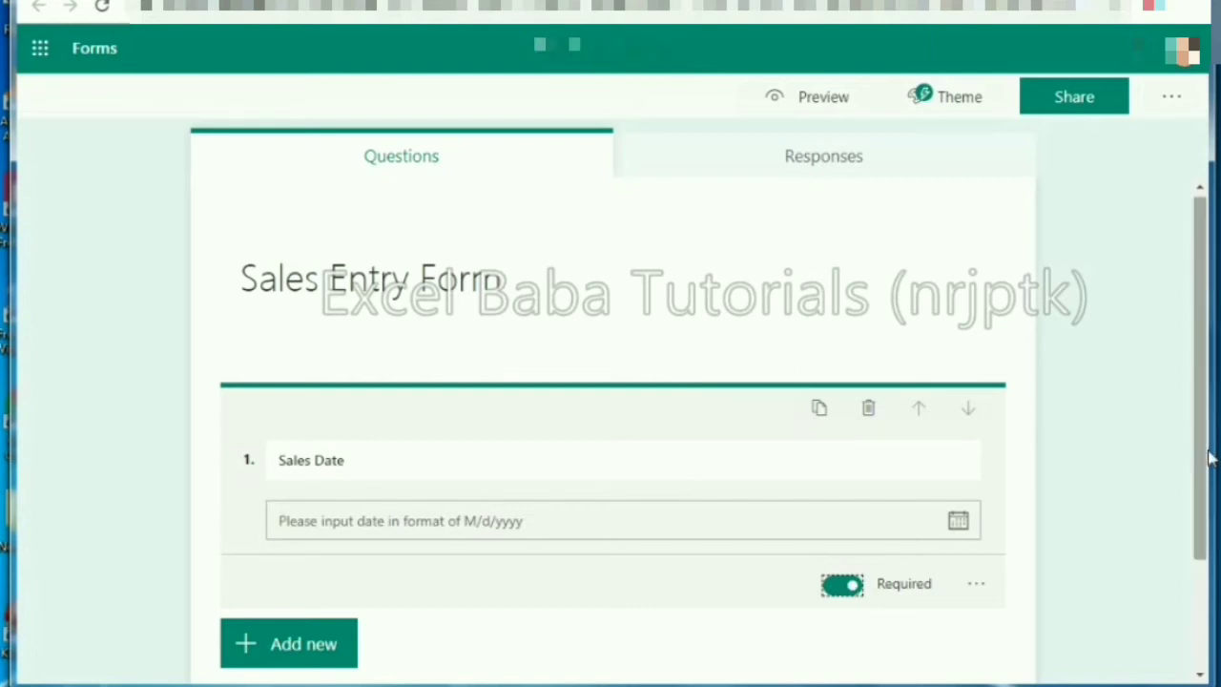
Step: Add a text question 'Sales Amount' restricted to Number answers
{"action": "left_click", "coordinate": [327, 474]}
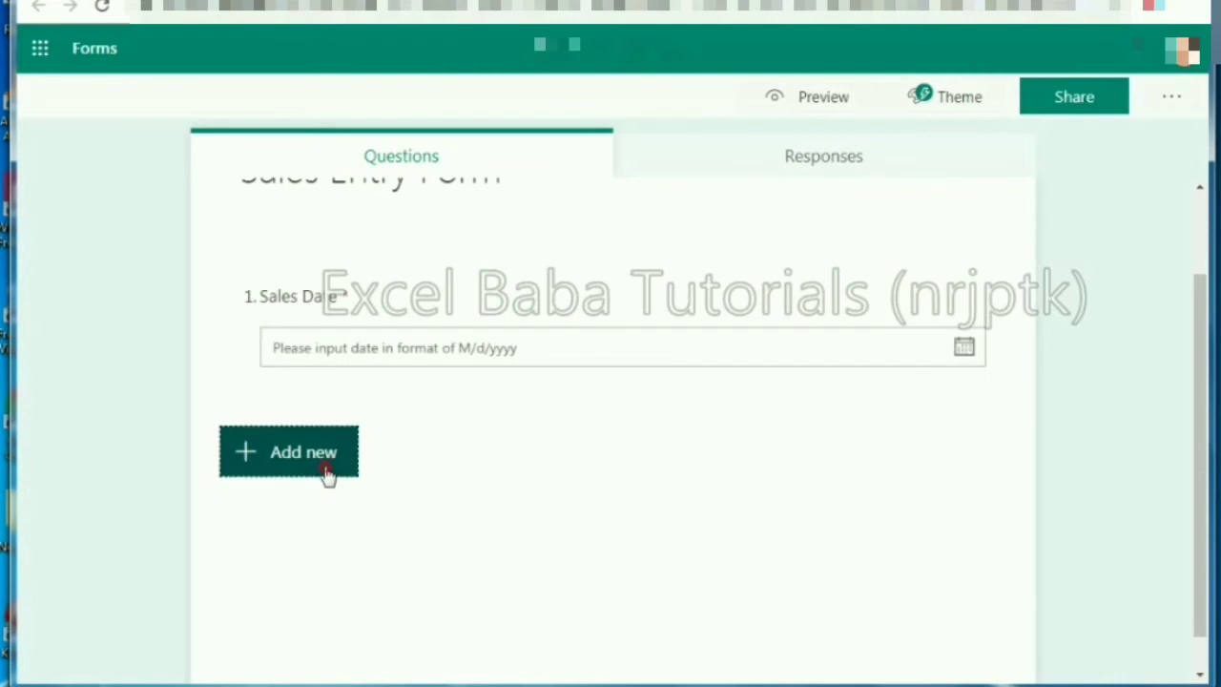
{"action": "left_click", "coordinate": [486, 455]}
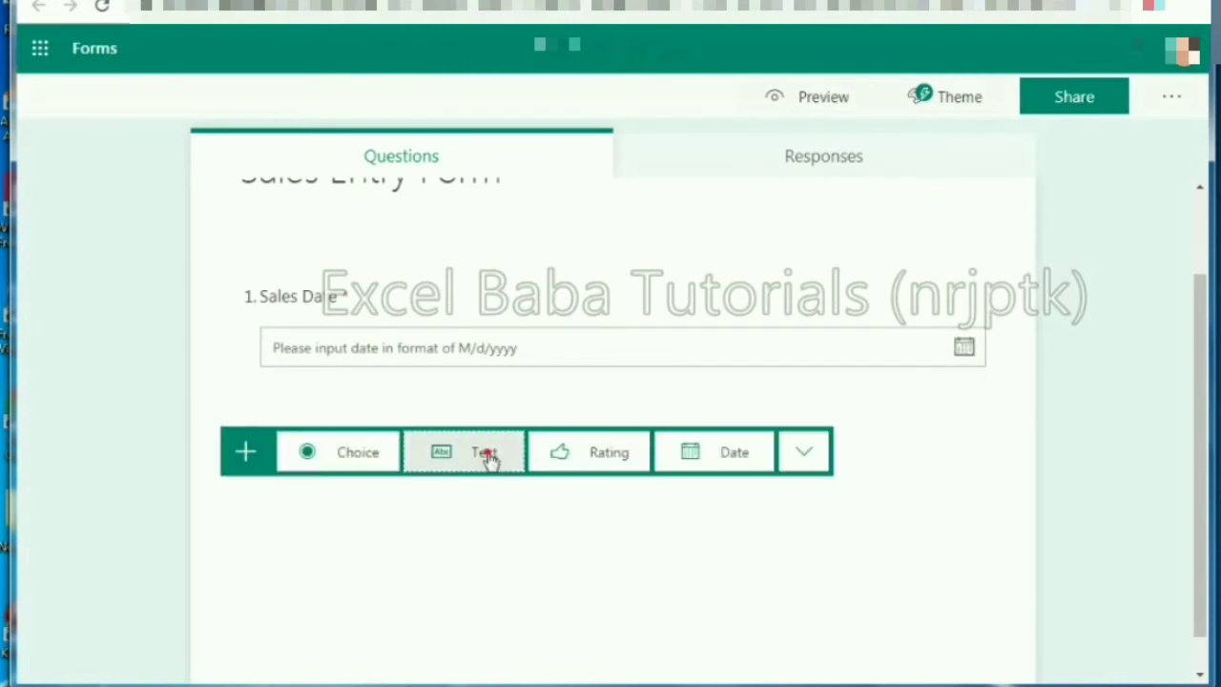
{"action": "left_click", "coordinate": [486, 455]}
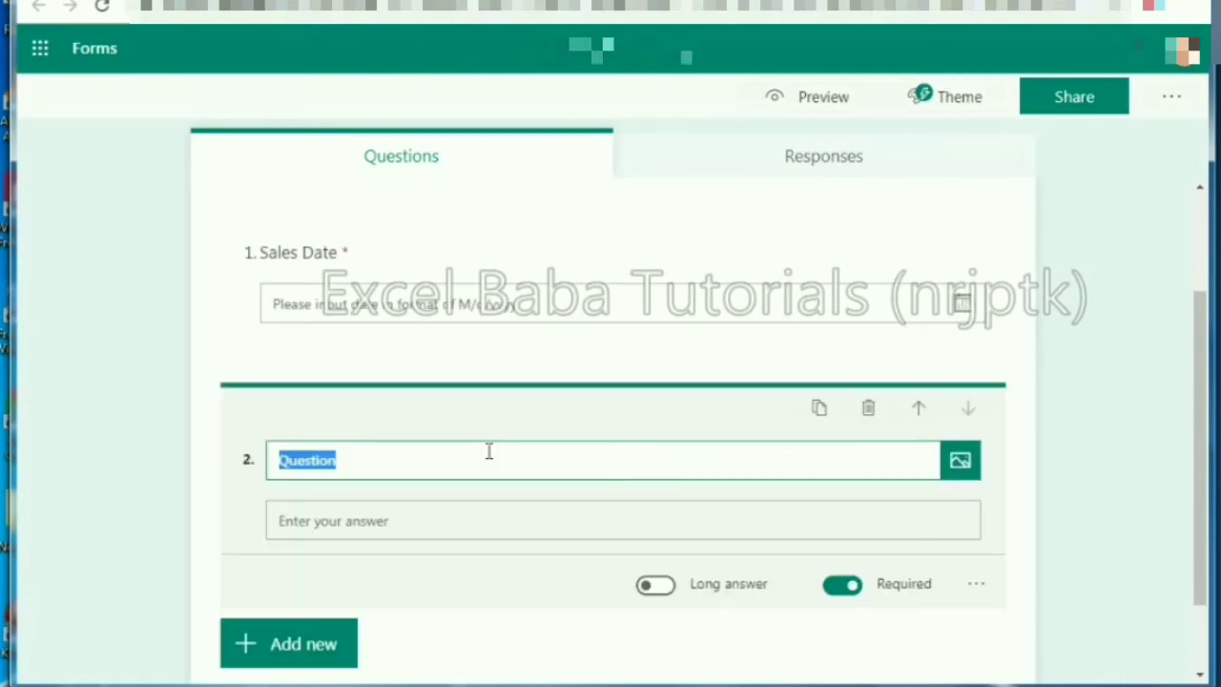
{"action": "type", "text": "Sale"}
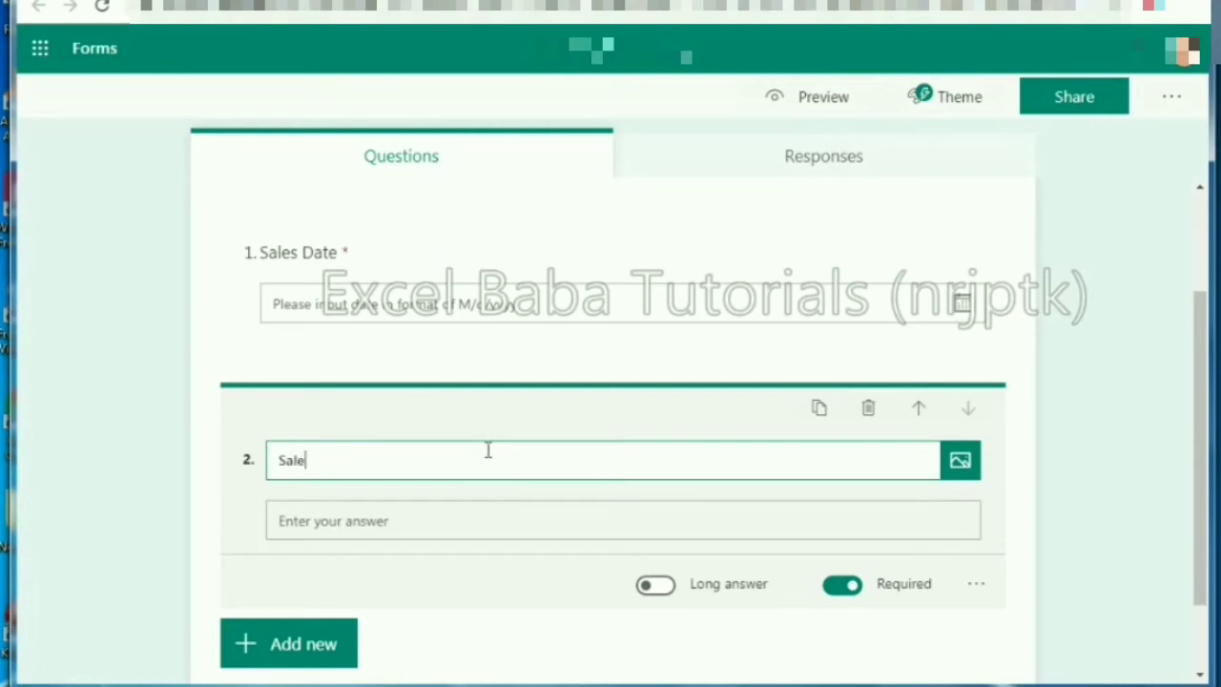
{"action": "type", "text": "s Amount"}
{"action": "left_click", "coordinate": [978, 586]}
{"action": "left_click", "coordinate": [995, 618]}
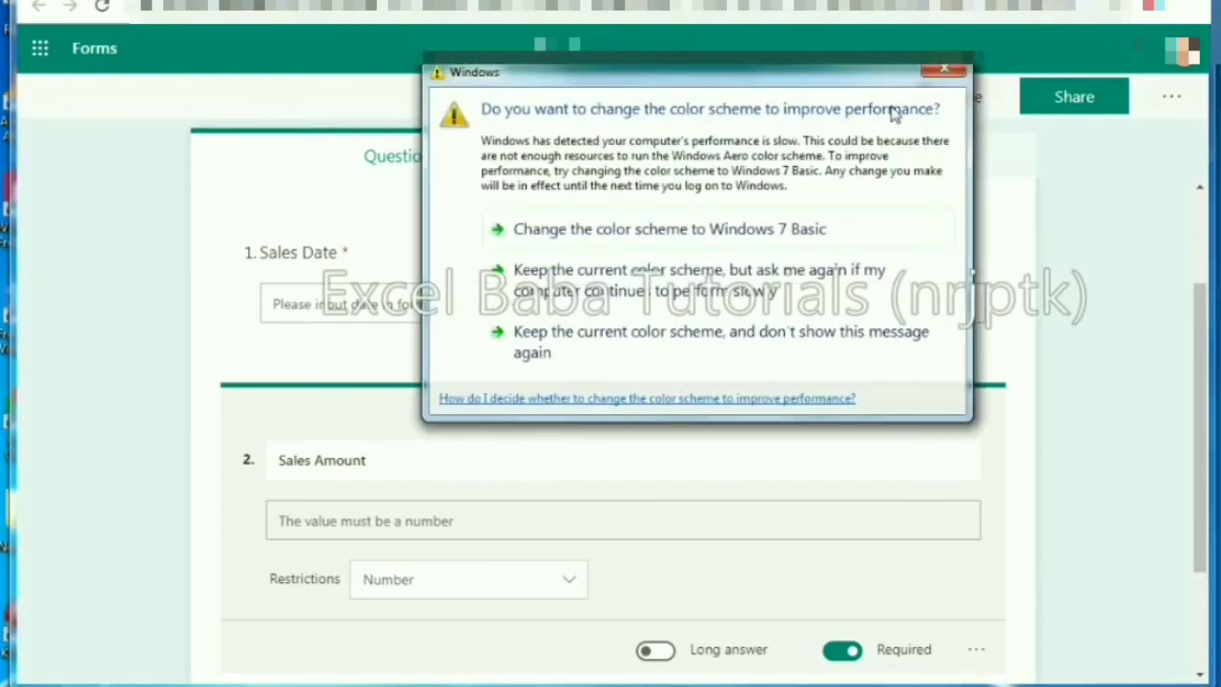
Step: Dismiss the Windows colour-scheme warning and scroll back up to the form title
{"action": "left_click", "coordinate": [924, 77]}
{"action": "left_click_drag", "start_coordinate": [1200, 422], "coordinate": [1203, 336]}
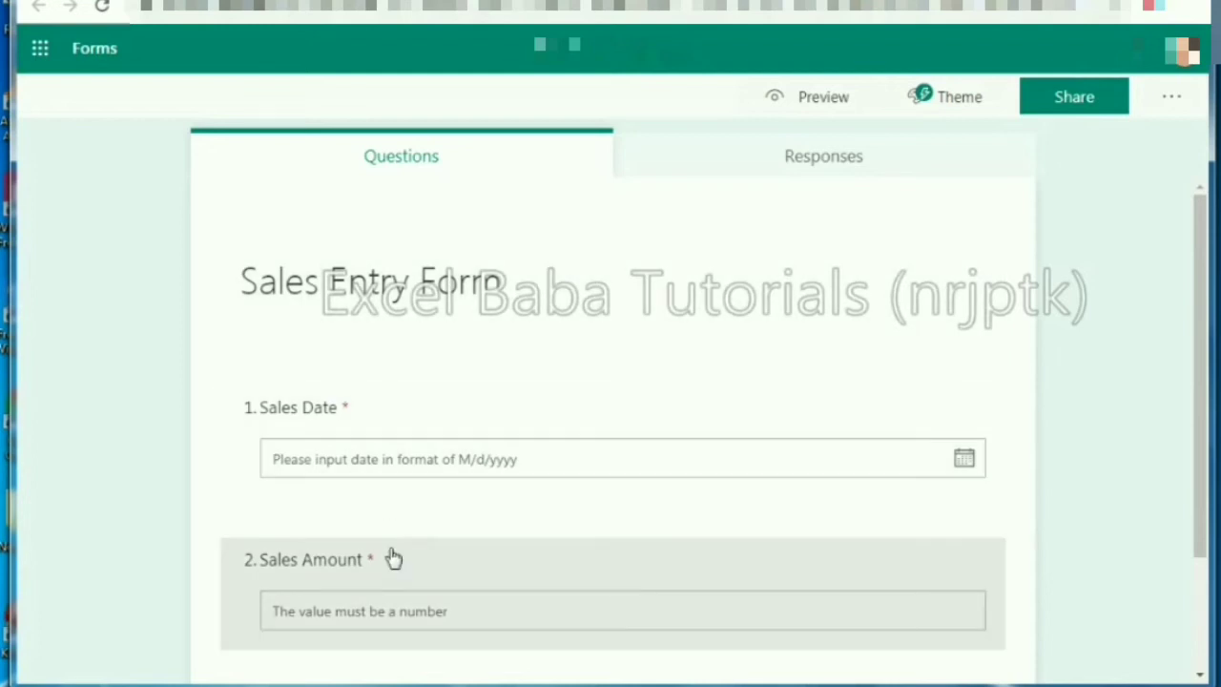
Step: Check the form's response settings, then switch to the respondent preview
{"action": "left_click", "coordinate": [1173, 99]}
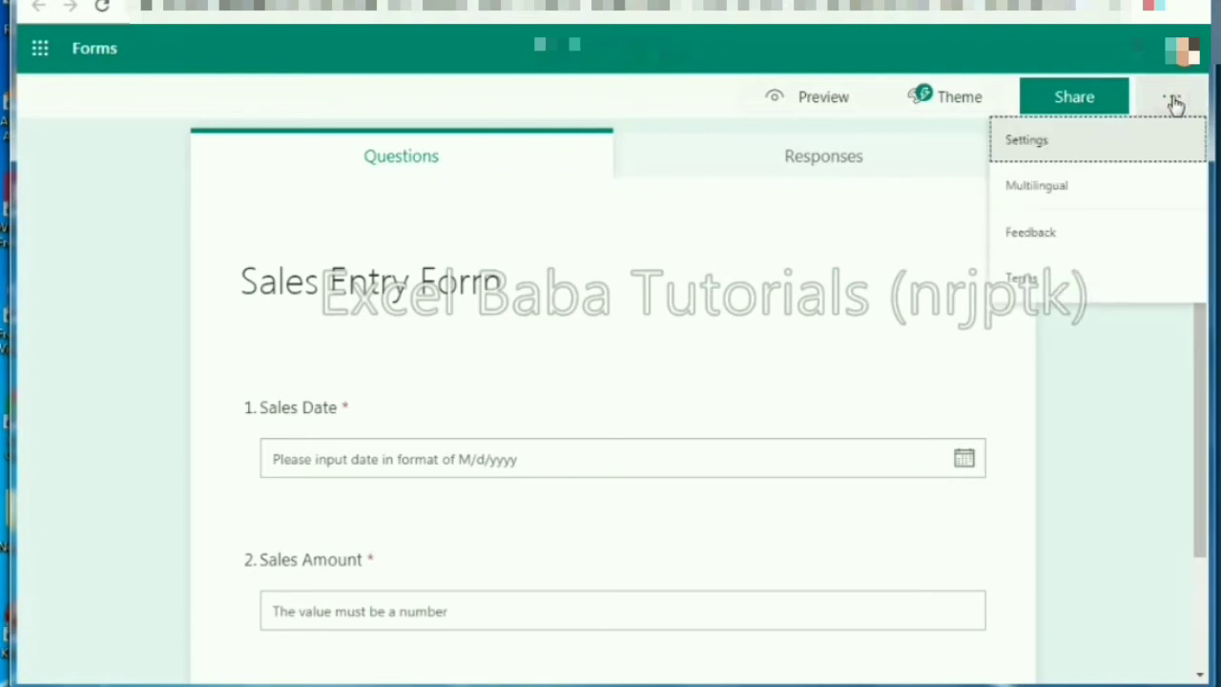
{"action": "left_click", "coordinate": [1036, 148]}
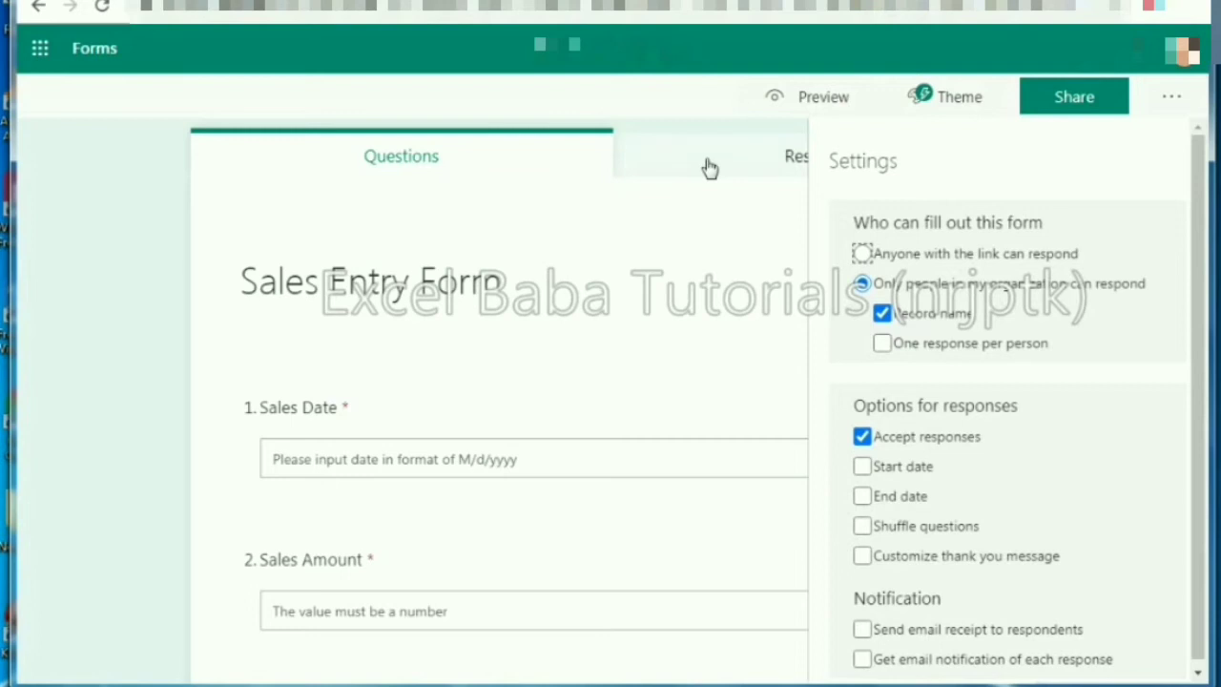
{"action": "left_click", "coordinate": [793, 101]}
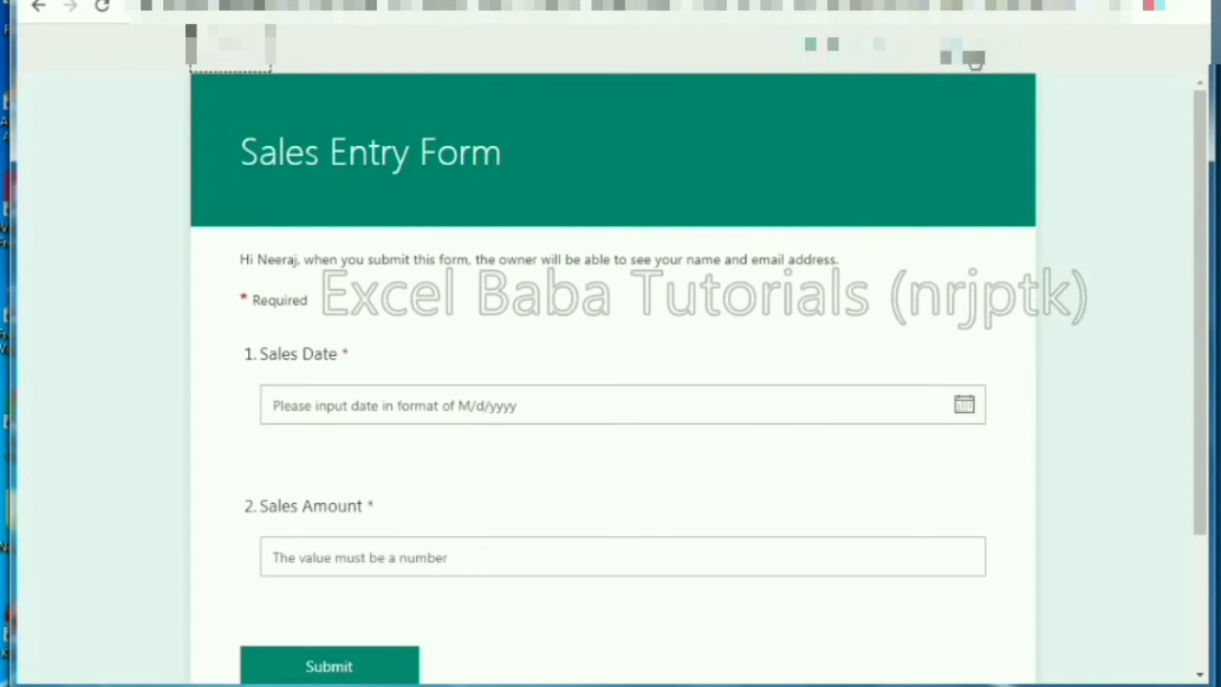
Step: In mobile preview, submit a test response dated 8/13/2020 with Sales Amount 45000
{"action": "left_click", "coordinate": [971, 58]}
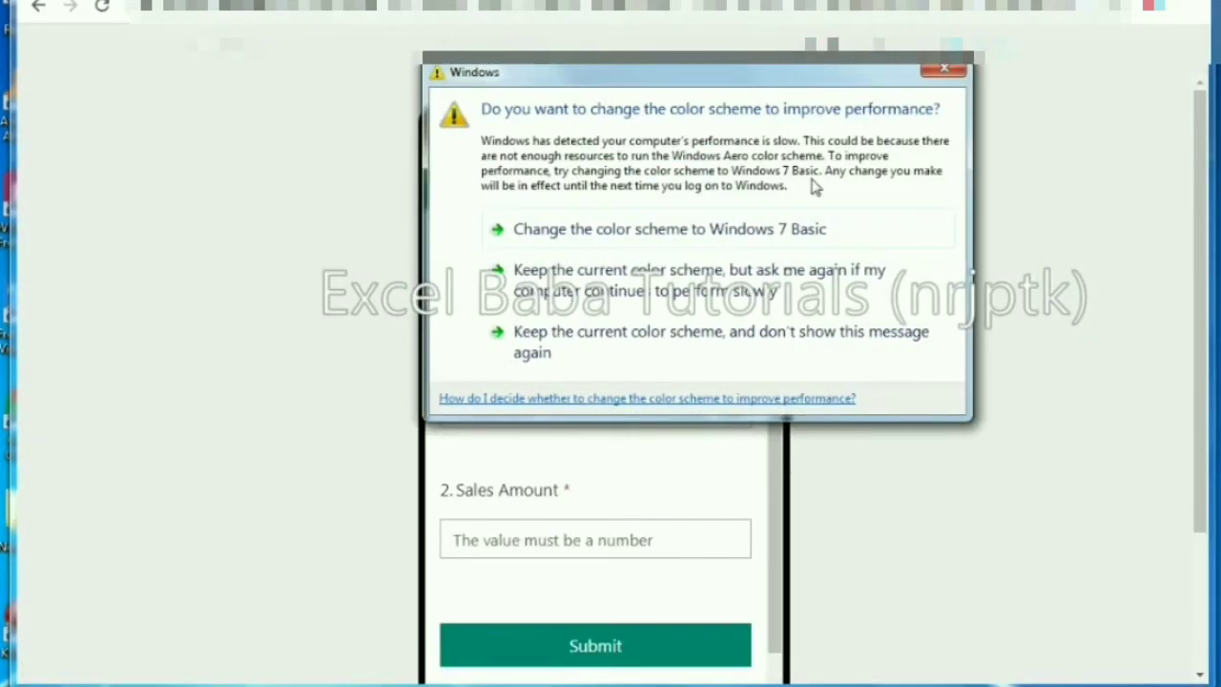
{"action": "left_click", "coordinate": [944, 69]}
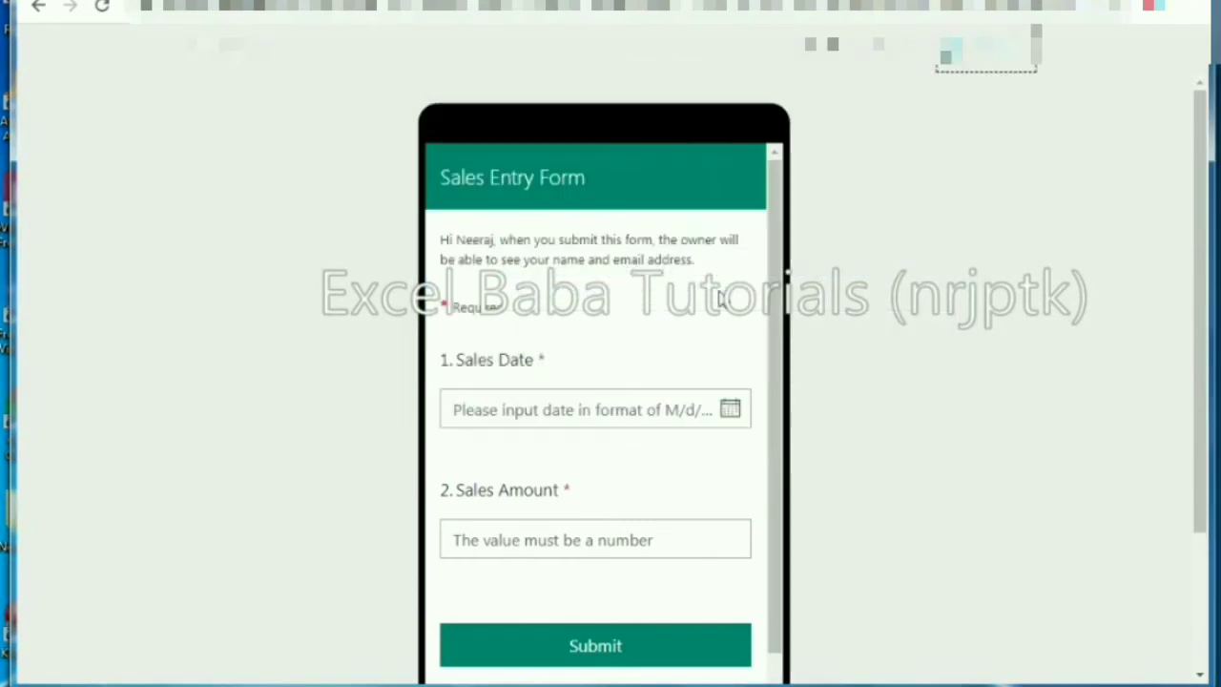
{"action": "left_click", "coordinate": [729, 410]}
{"action": "left_click", "coordinate": [641, 578]}
{"action": "left_click", "coordinate": [579, 535]}
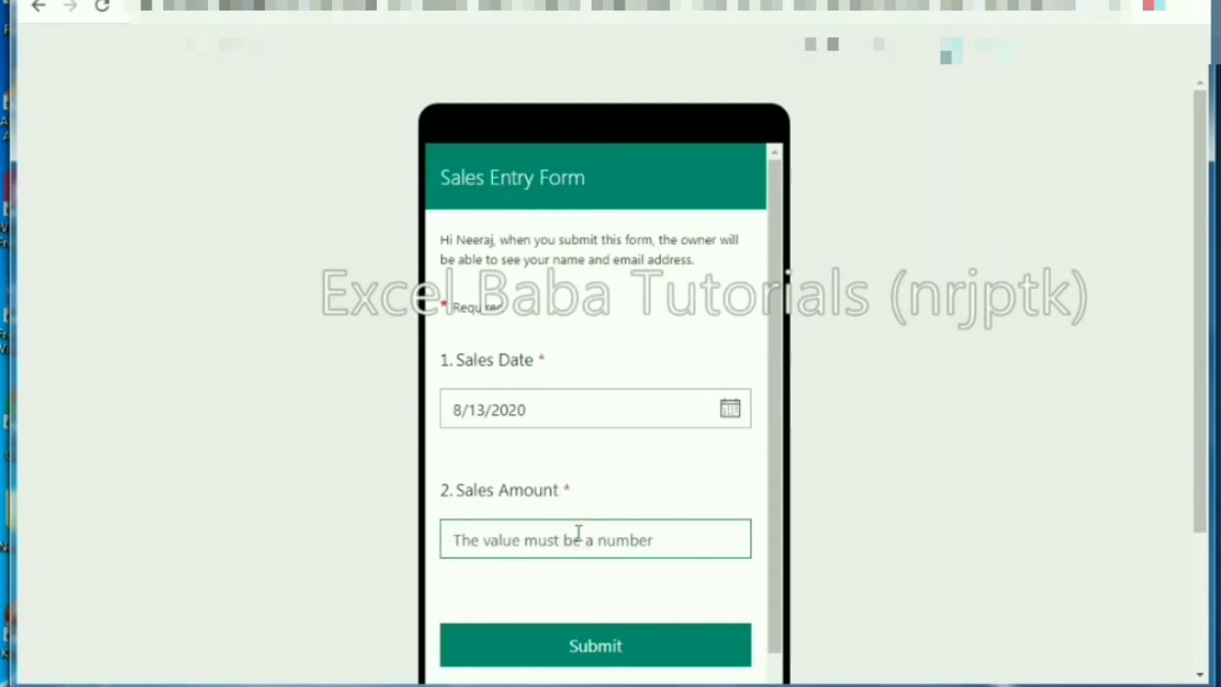
{"action": "type", "text": "45000"}
{"action": "left_click", "coordinate": [596, 646]}
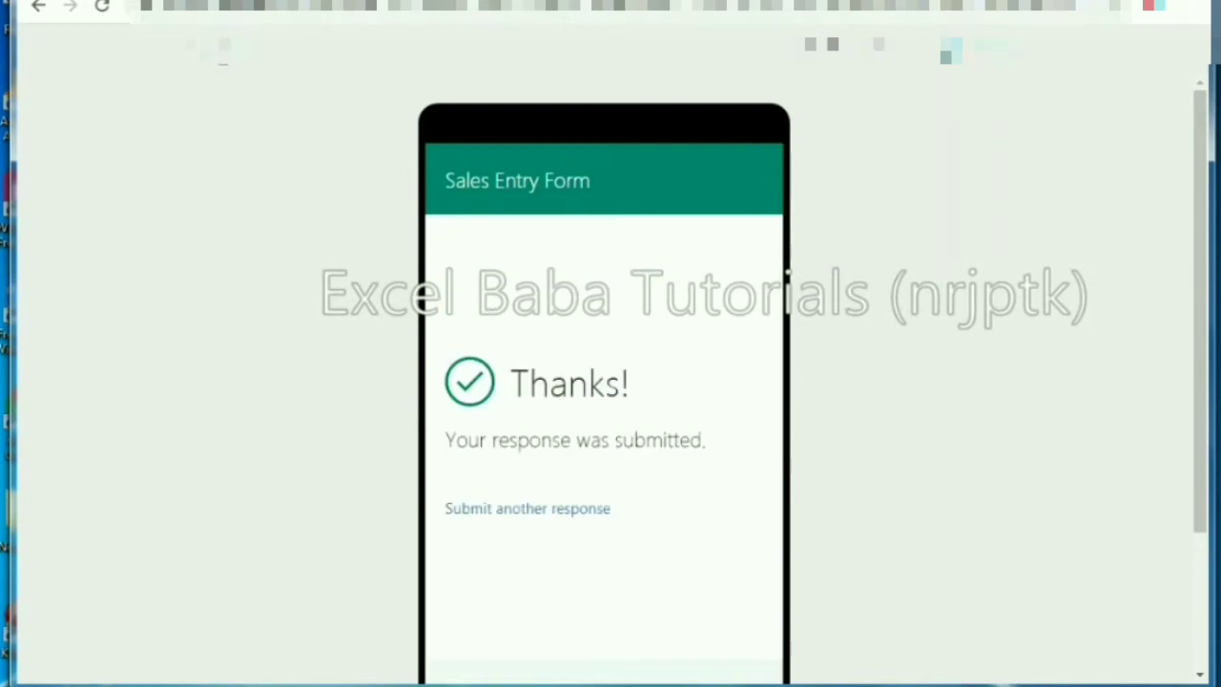
{"action": "left_click", "coordinate": [223, 56]}
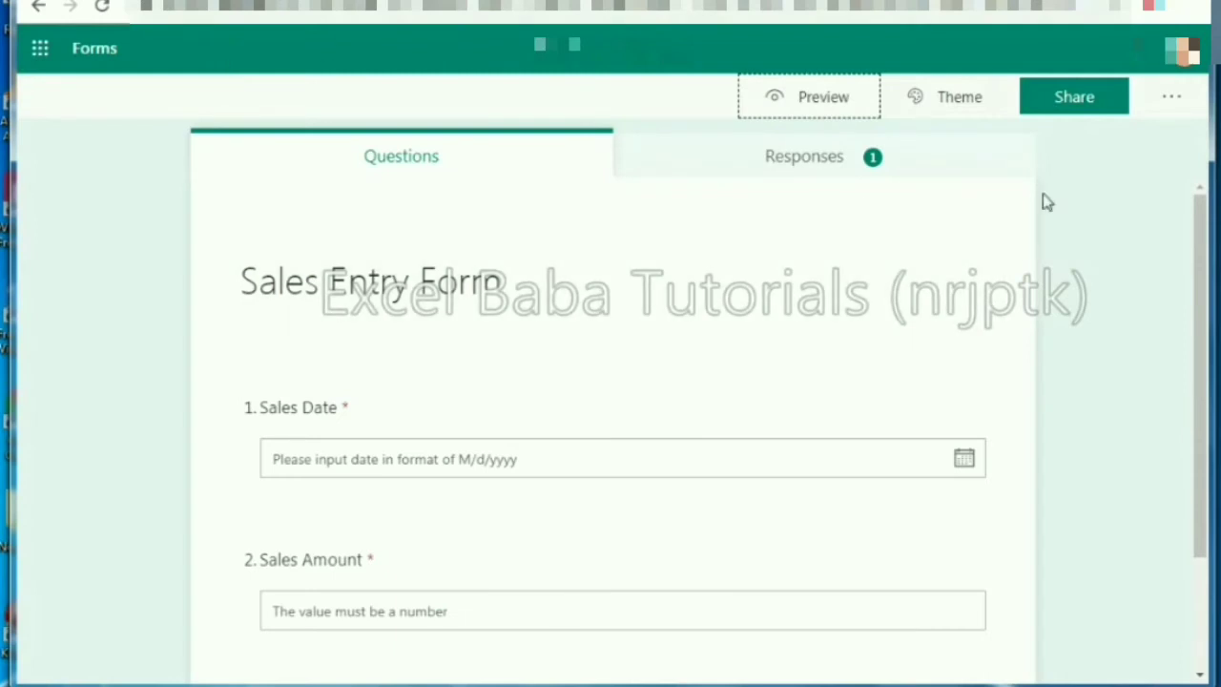
Step: Copy the form's response link from the Share options
{"action": "left_click", "coordinate": [1075, 108]}
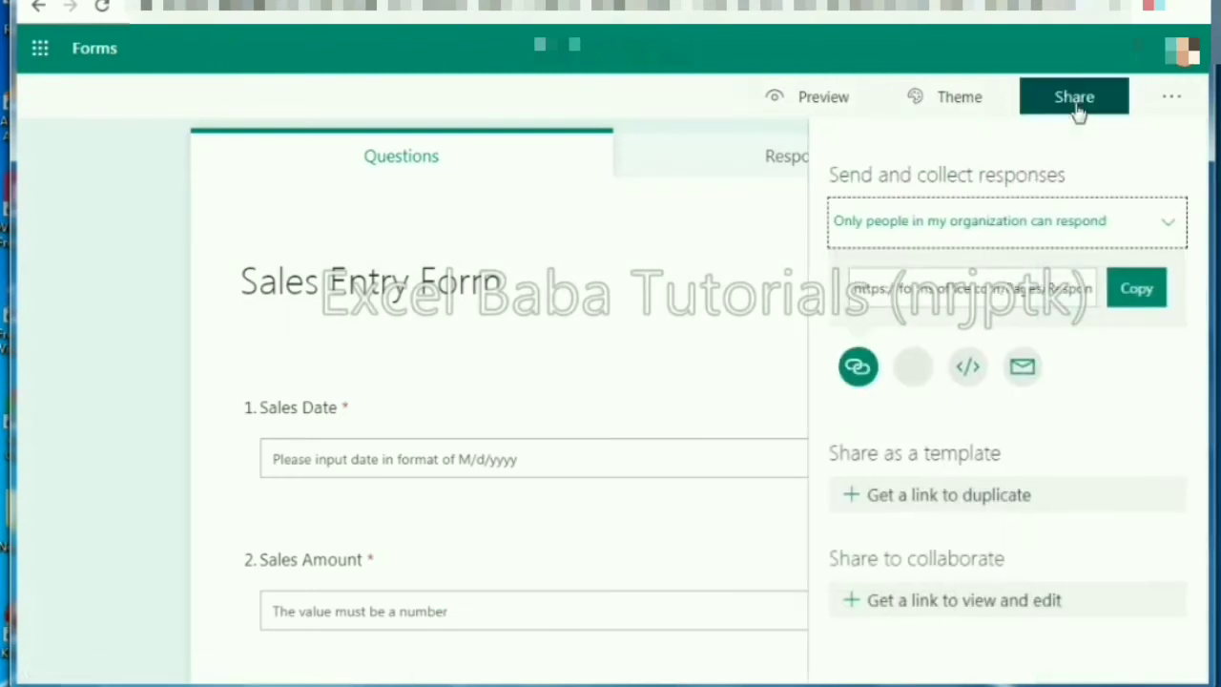
{"action": "left_click", "coordinate": [1132, 289]}
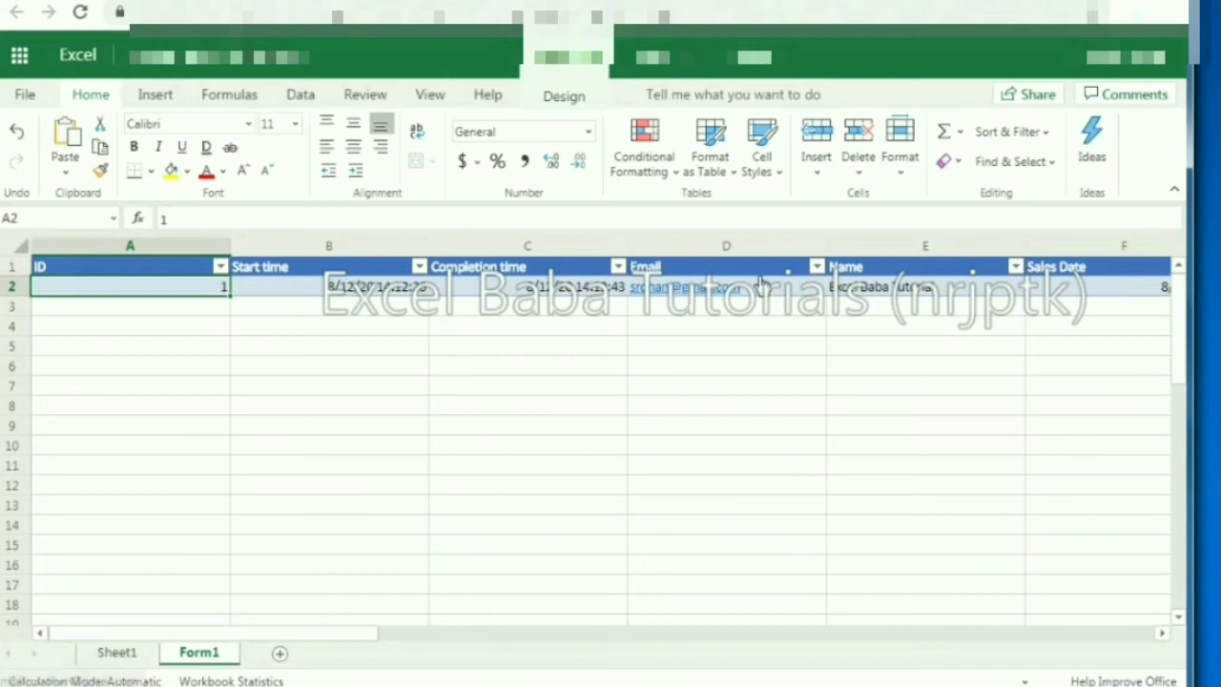
Step: Insert a blank table column left of Sales Date in the Form1 table
{"action": "left_click", "coordinate": [849, 288]}
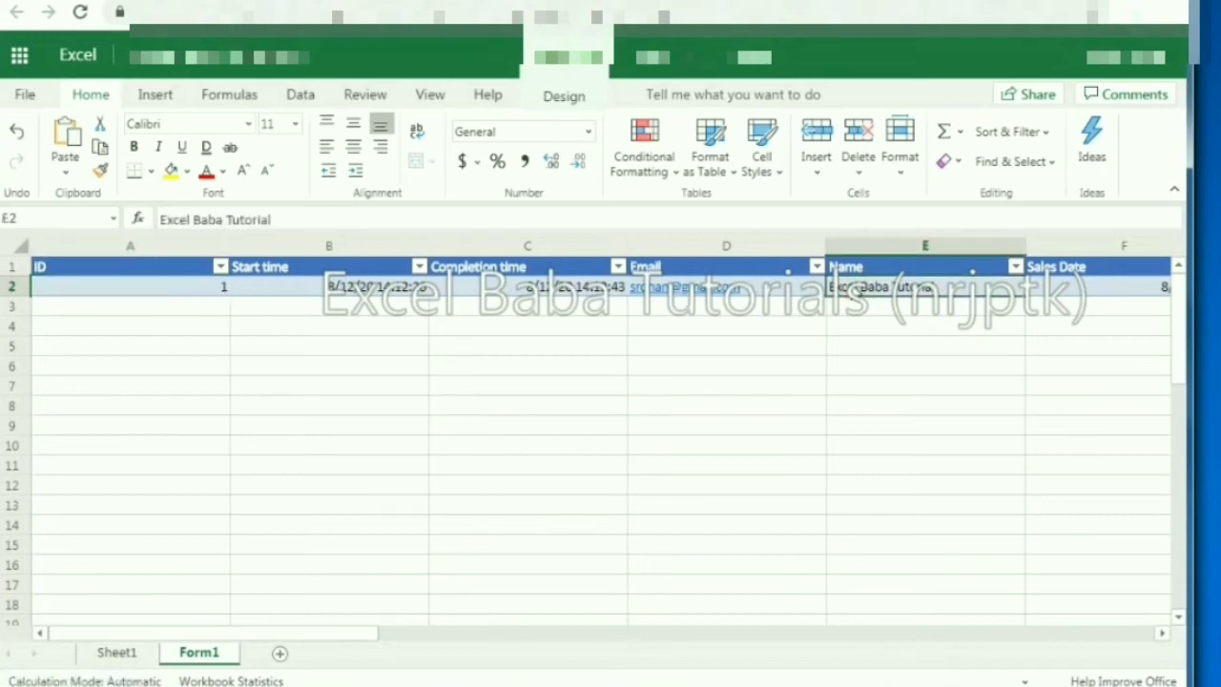
{"action": "key", "text": "Right"}
{"action": "key", "text": "Right"}
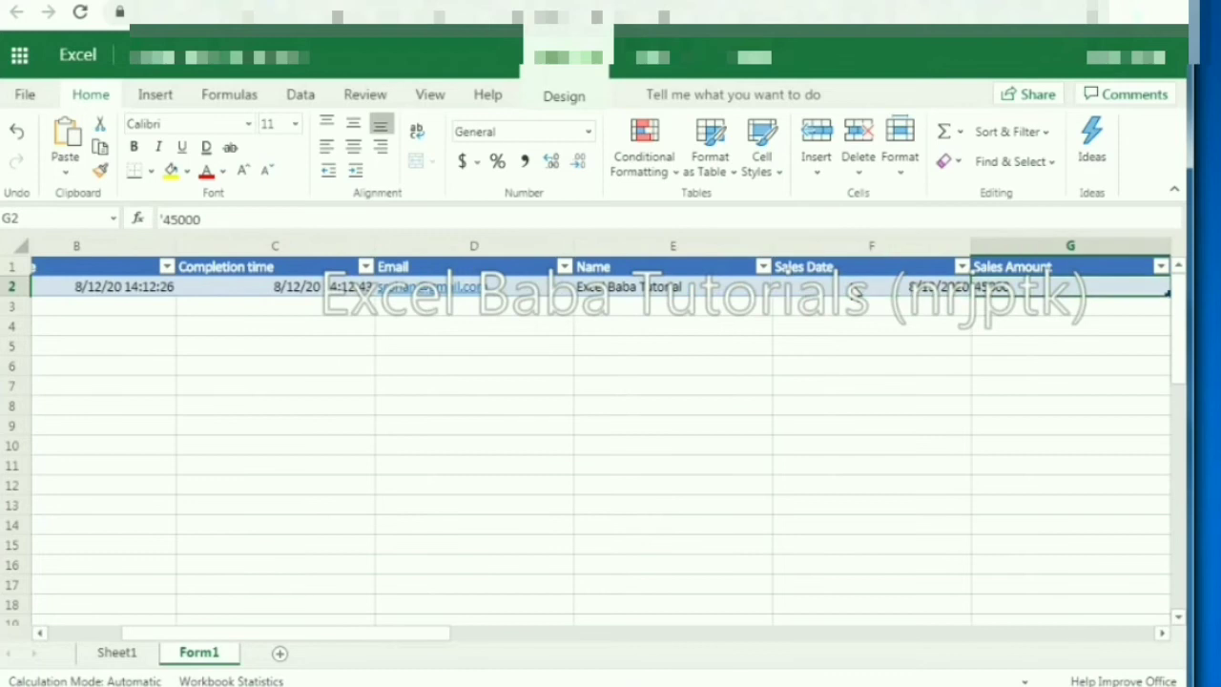
{"action": "key", "text": "Right"}
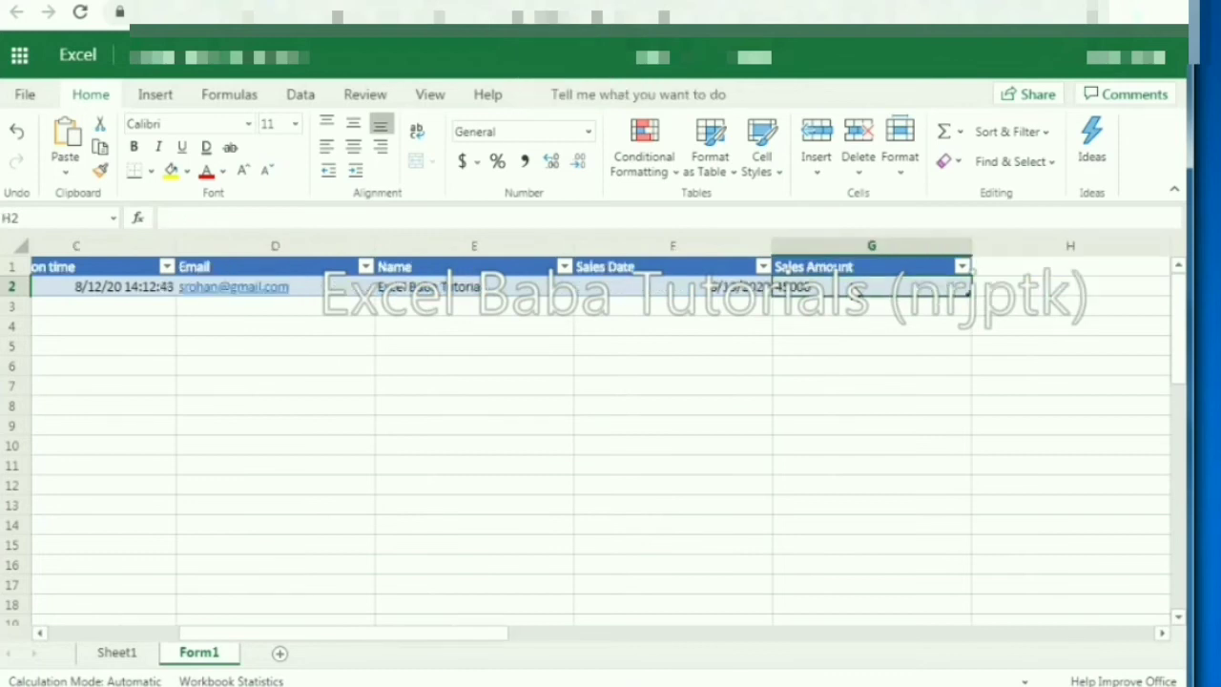
{"action": "key", "text": "Left"}
{"action": "key", "text": "Left"}
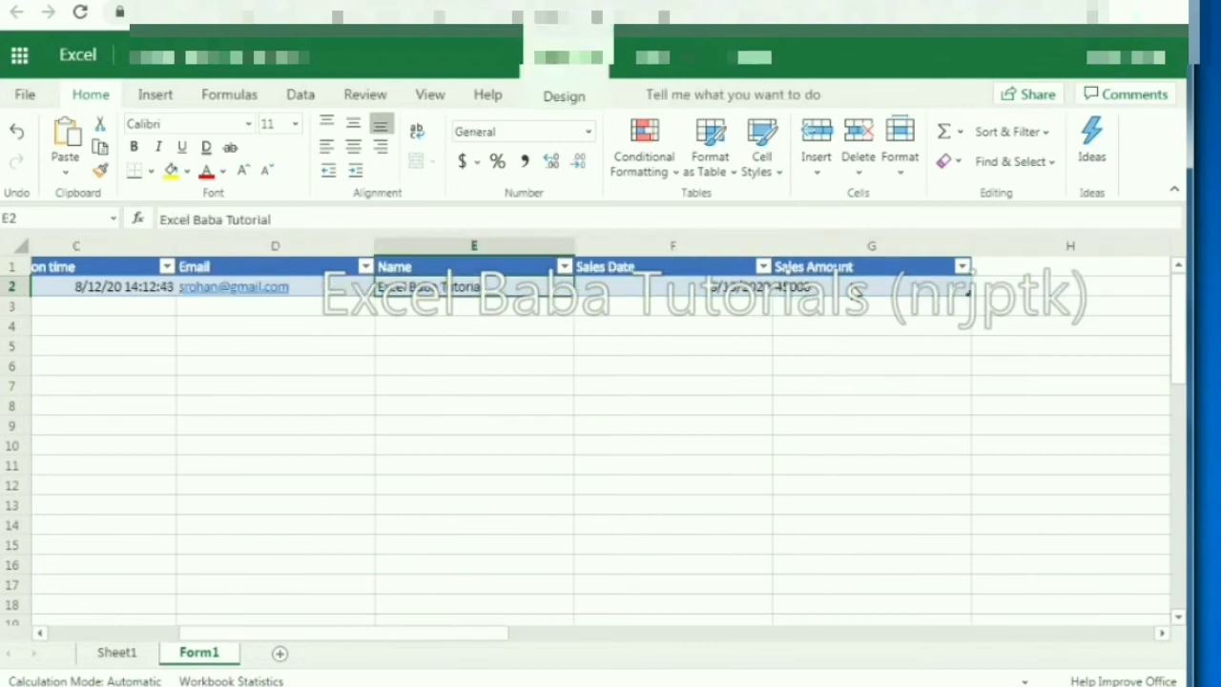
{"action": "key", "text": "Right"}
{"action": "left_click", "coordinate": [682, 270]}
{"action": "right_click", "coordinate": [687, 272]}
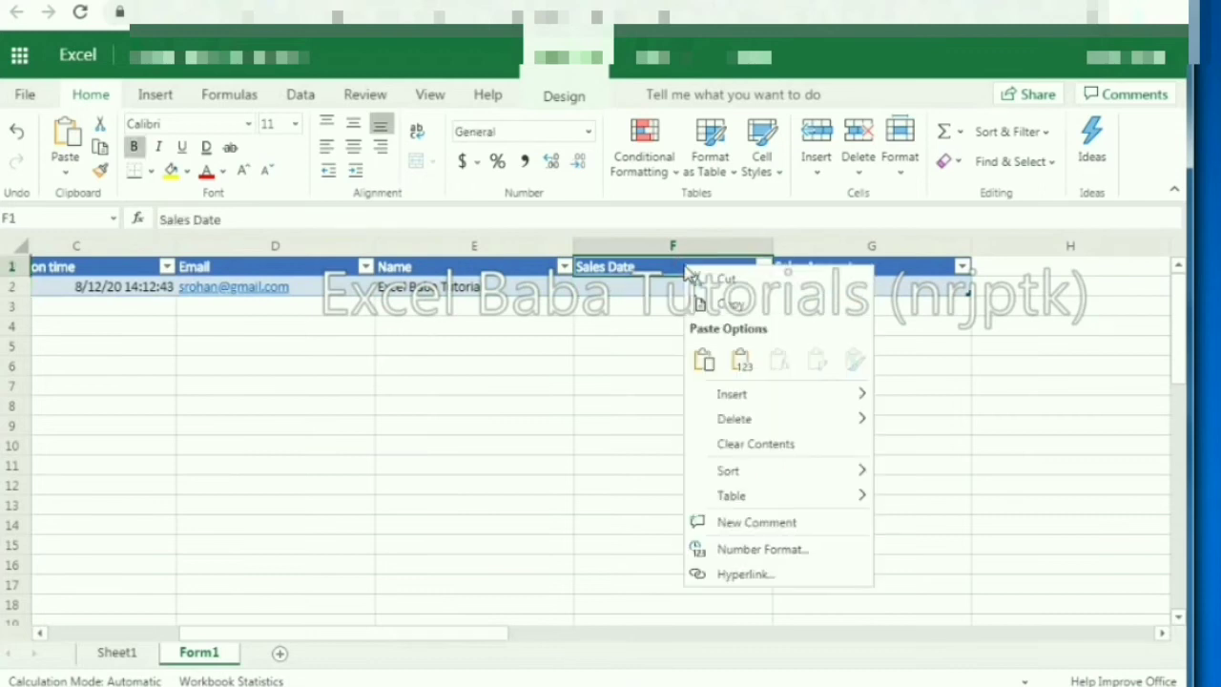
{"action": "mouse_move", "coordinate": [781, 401]}
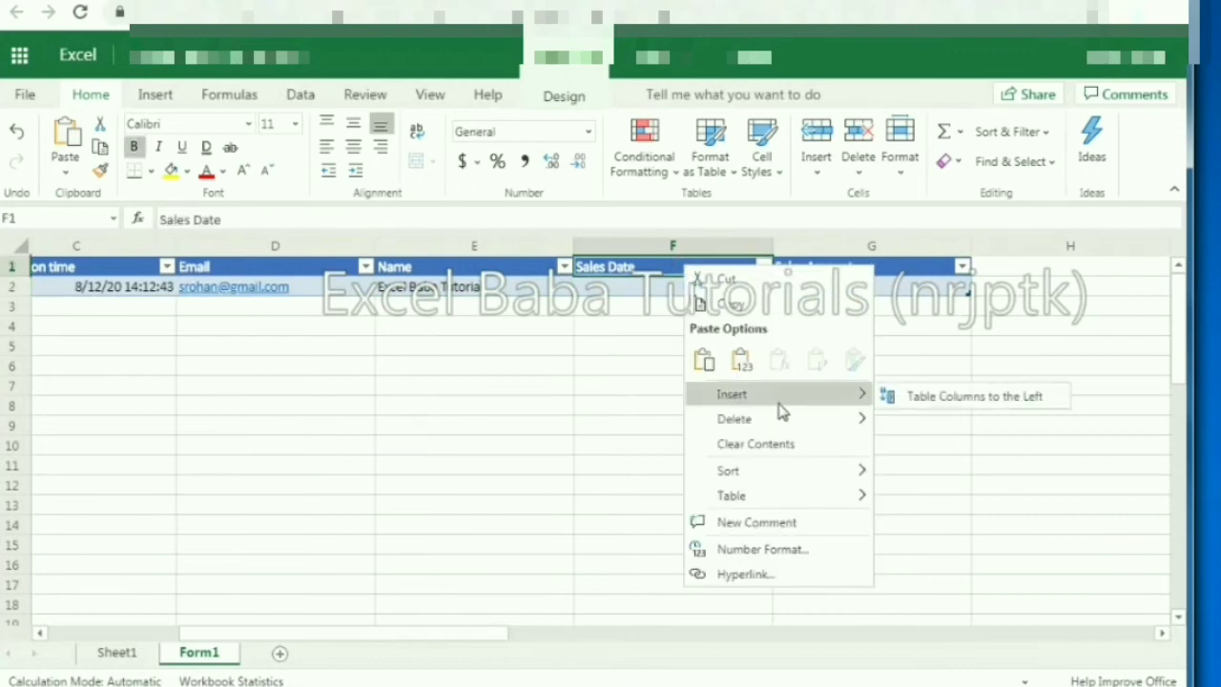
{"action": "left_click", "coordinate": [930, 405]}
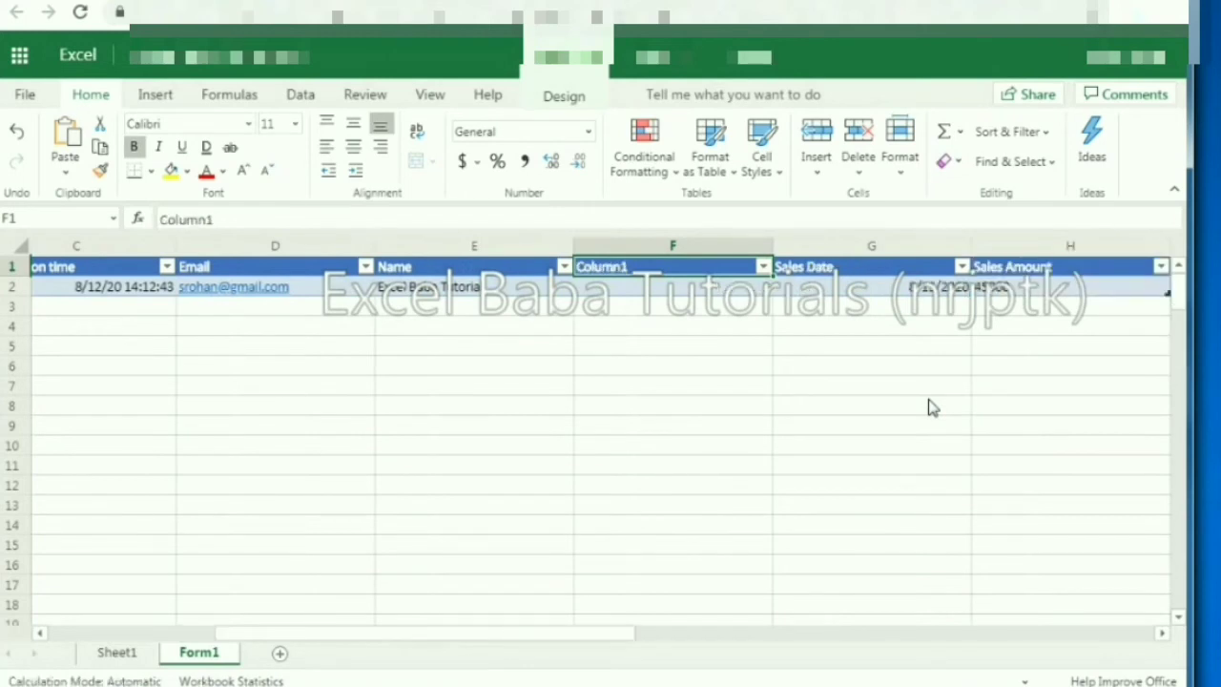
Step: Head the new column 'Area' and begin a VLOOKUP on D2 below it
{"action": "type", "text": "Area"}
{"action": "key", "text": "Return"}
{"action": "type", "text": "=vloo"}
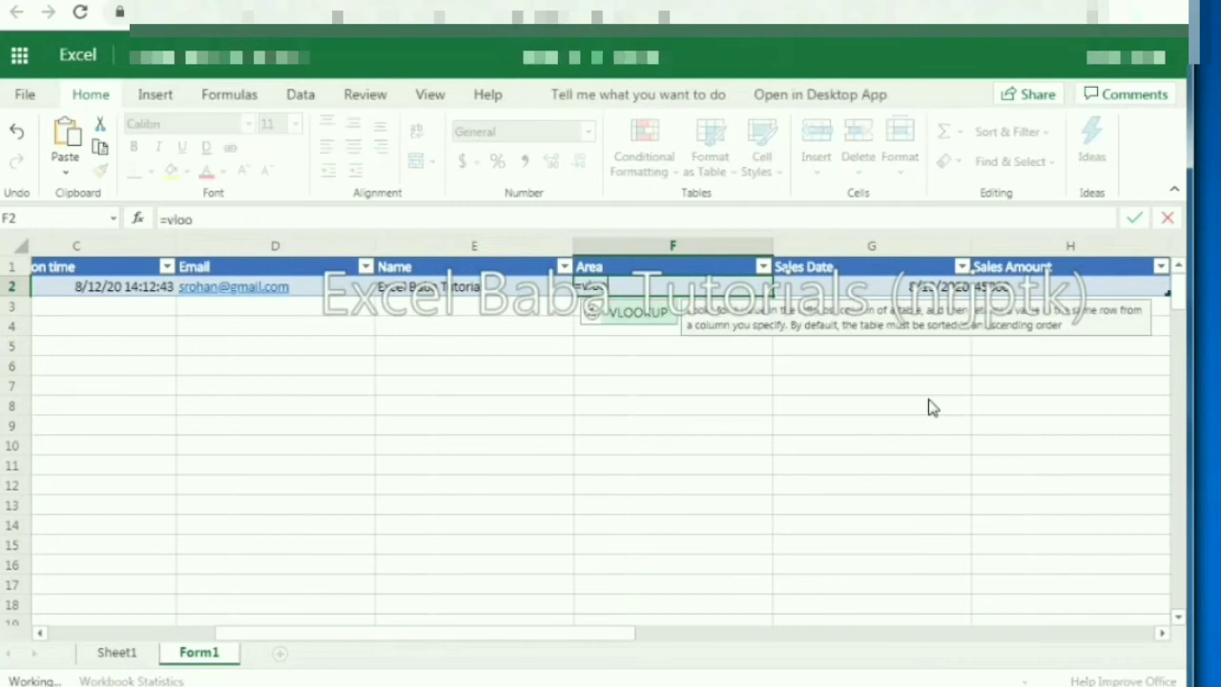
{"action": "key", "text": "Tab"}
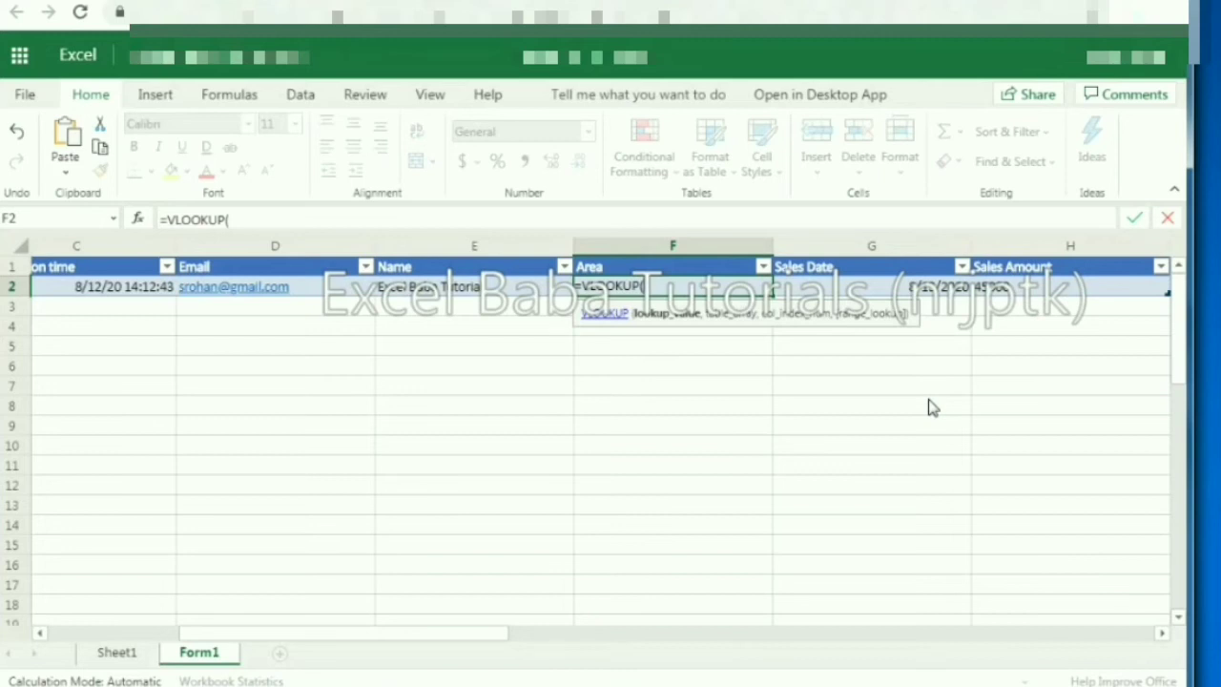
{"action": "type", "text": "D2"}
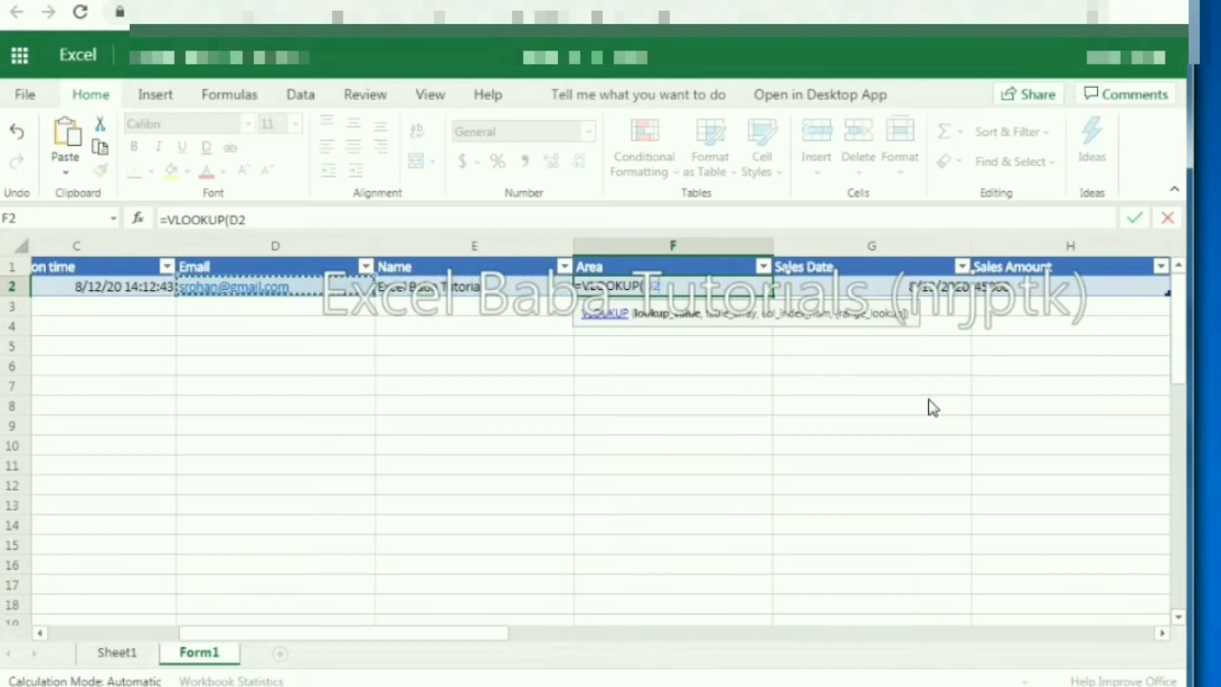
{"action": "type", "text": ","}
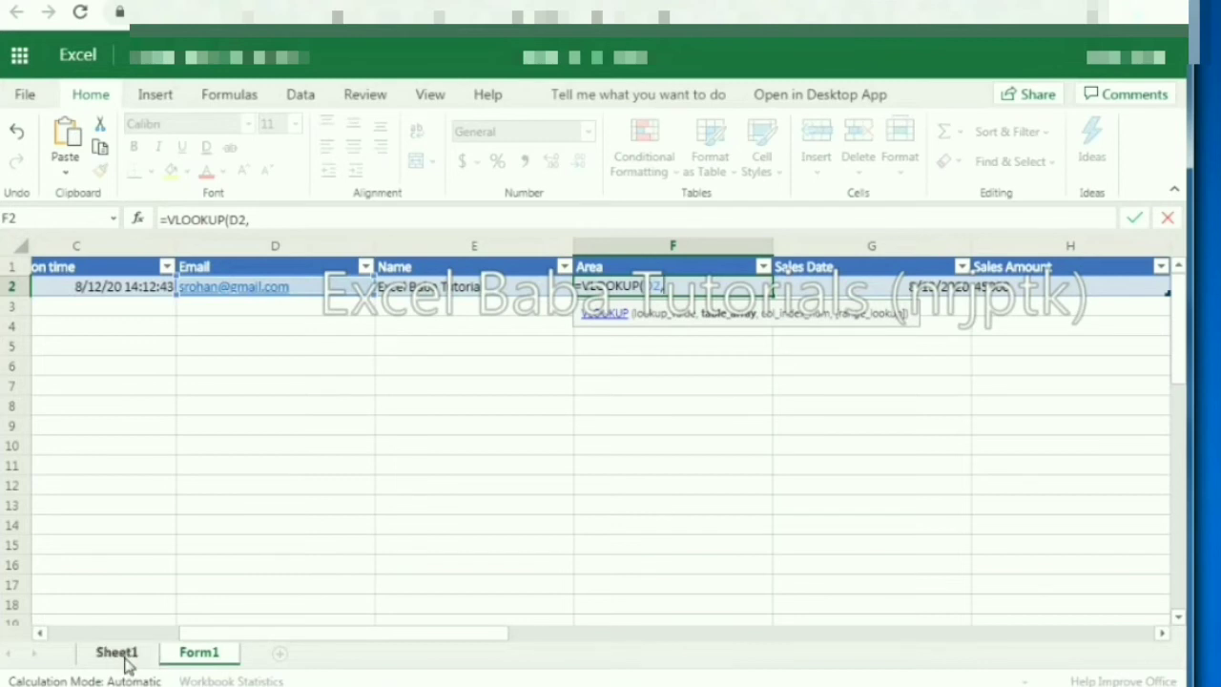
Step: Complete the lookup against Sheet1!$A$1:$B$5, column 2, exact match, returning North
{"action": "left_click", "coordinate": [125, 657]}
{"action": "left_click", "coordinate": [77, 267]}
{"action": "left_click_drag", "start_coordinate": [125, 327], "coordinate": [134, 350]}
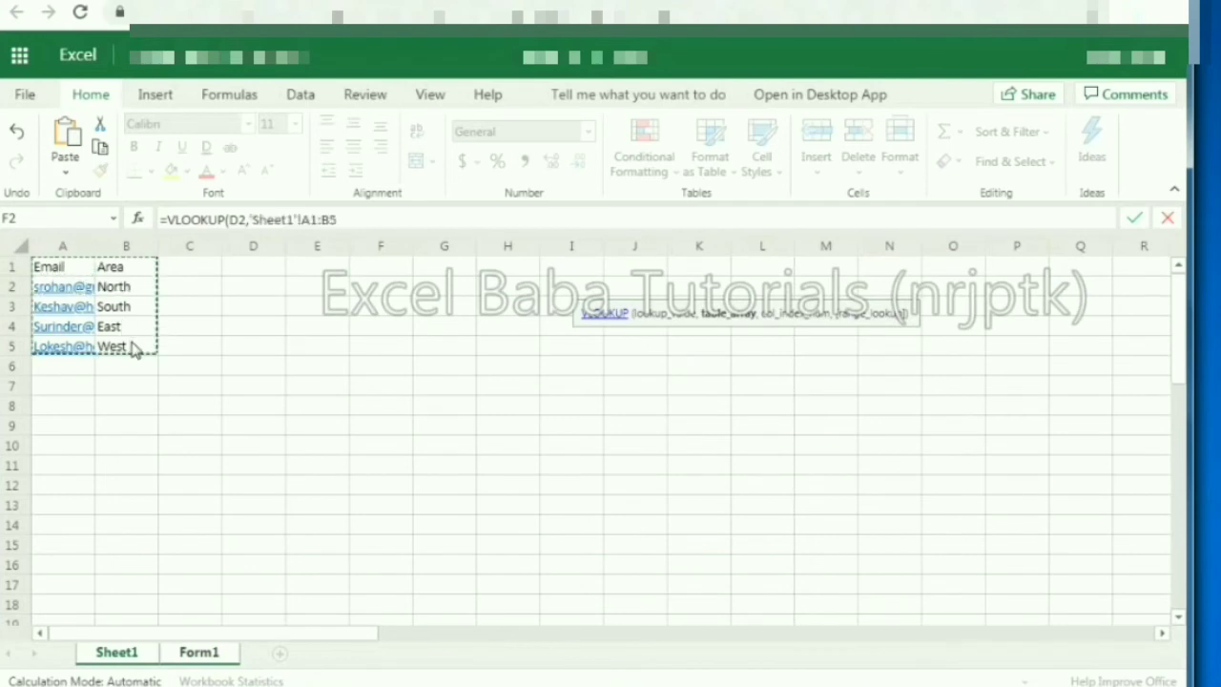
{"action": "key", "text": "F4"}
{"action": "type", "text": ",2,0"}
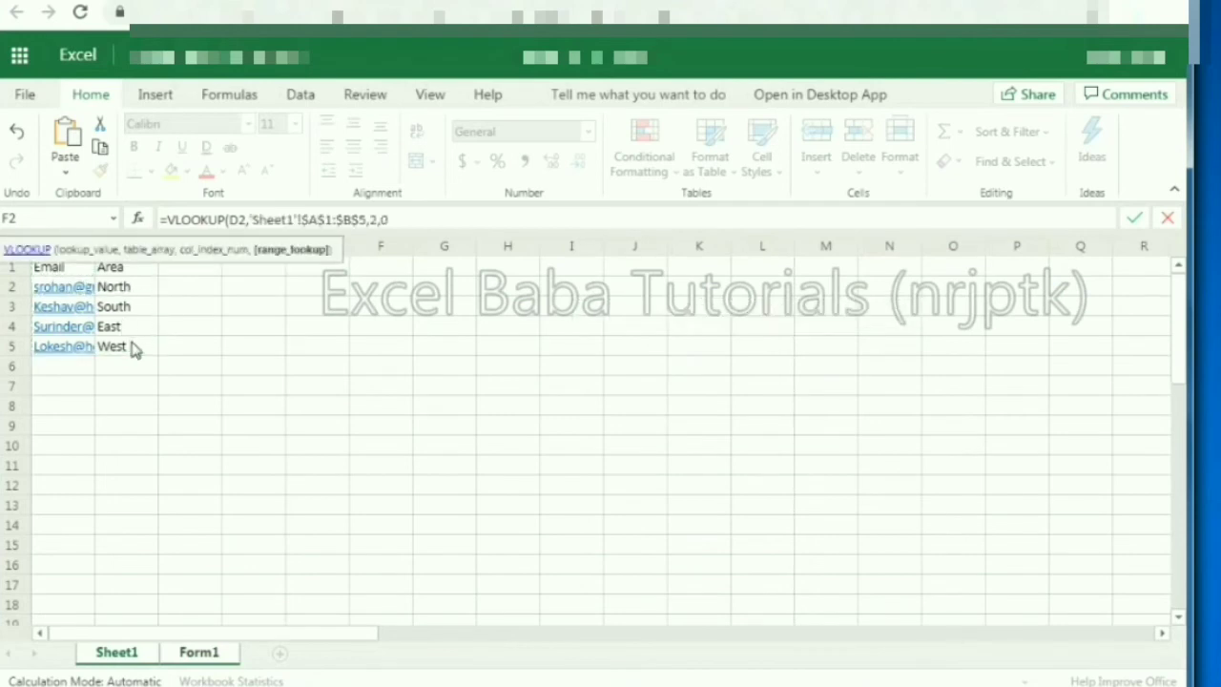
{"action": "key", "text": "Return"}
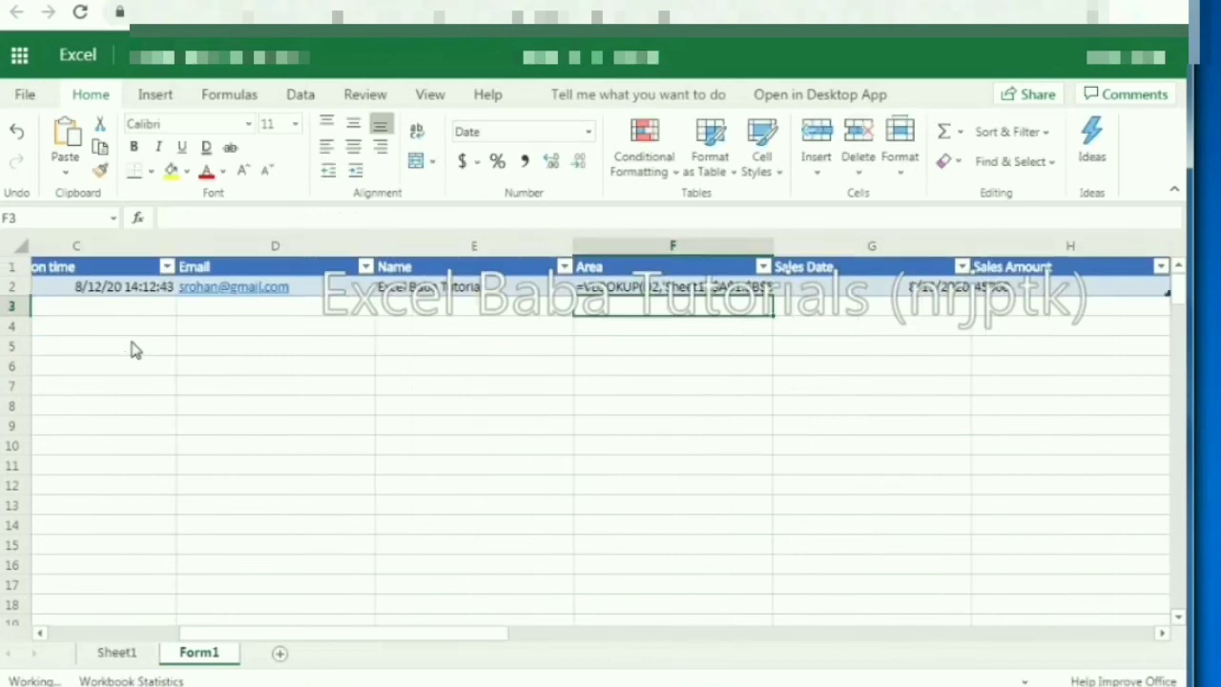
{"action": "left_click", "coordinate": [133, 349]}
{"action": "key", "text": "ctrl+Up"}
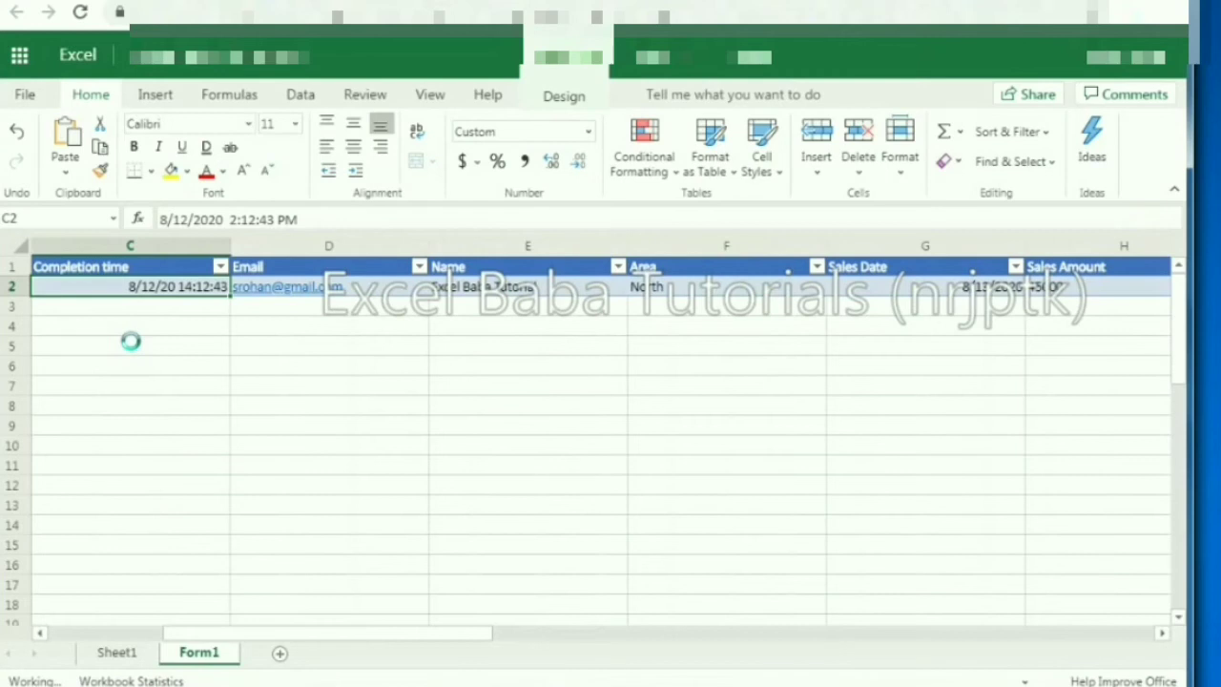
{"action": "key", "text": "ctrl+Right"}
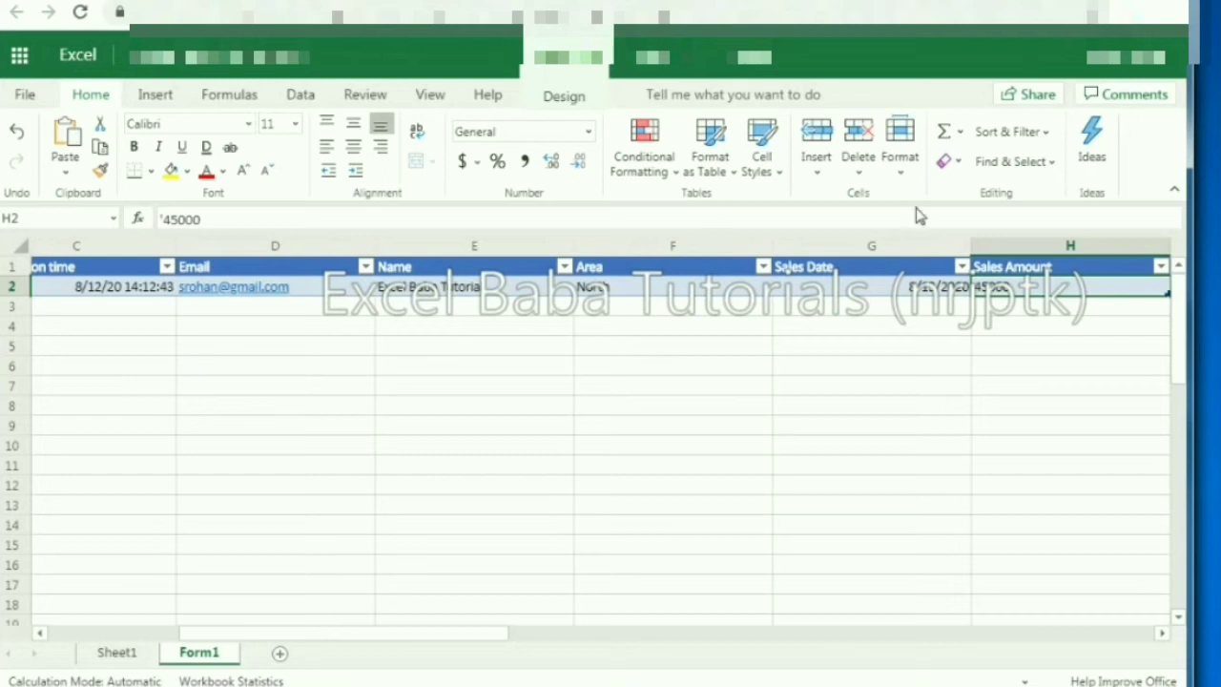
Step: Insert a table column left of Sales Amount and name its header Amount
{"action": "left_click", "coordinate": [1036, 250]}
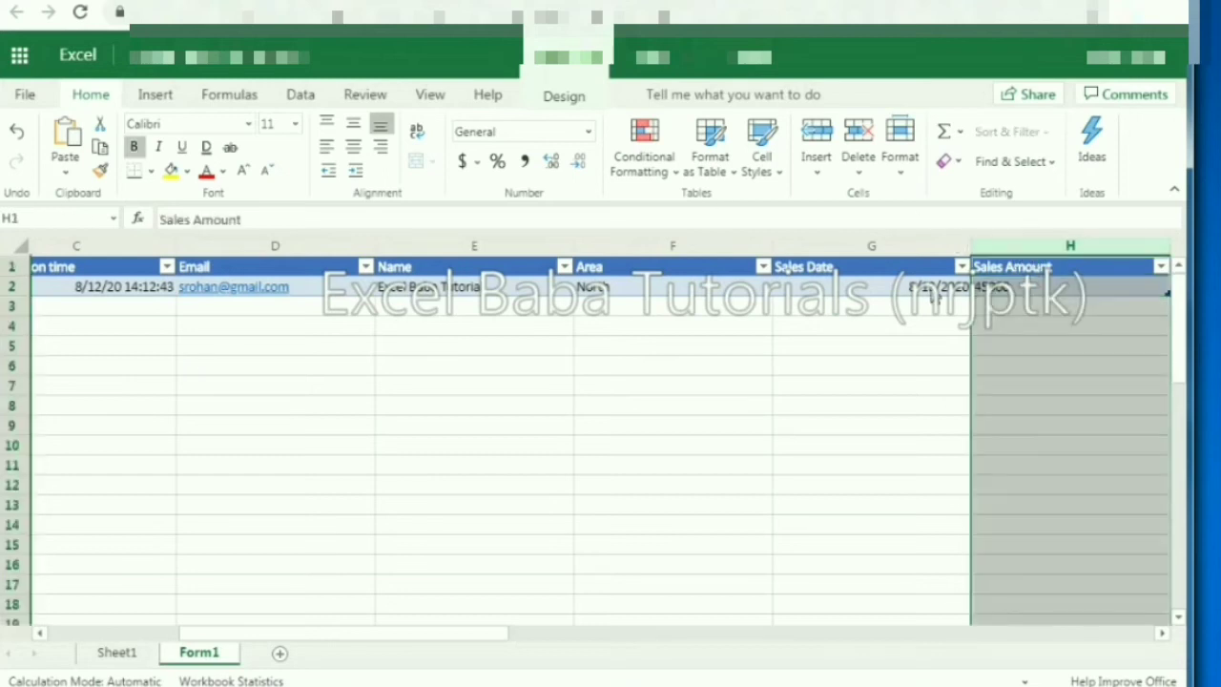
{"action": "left_click", "coordinate": [935, 294]}
{"action": "left_click", "coordinate": [1037, 281]}
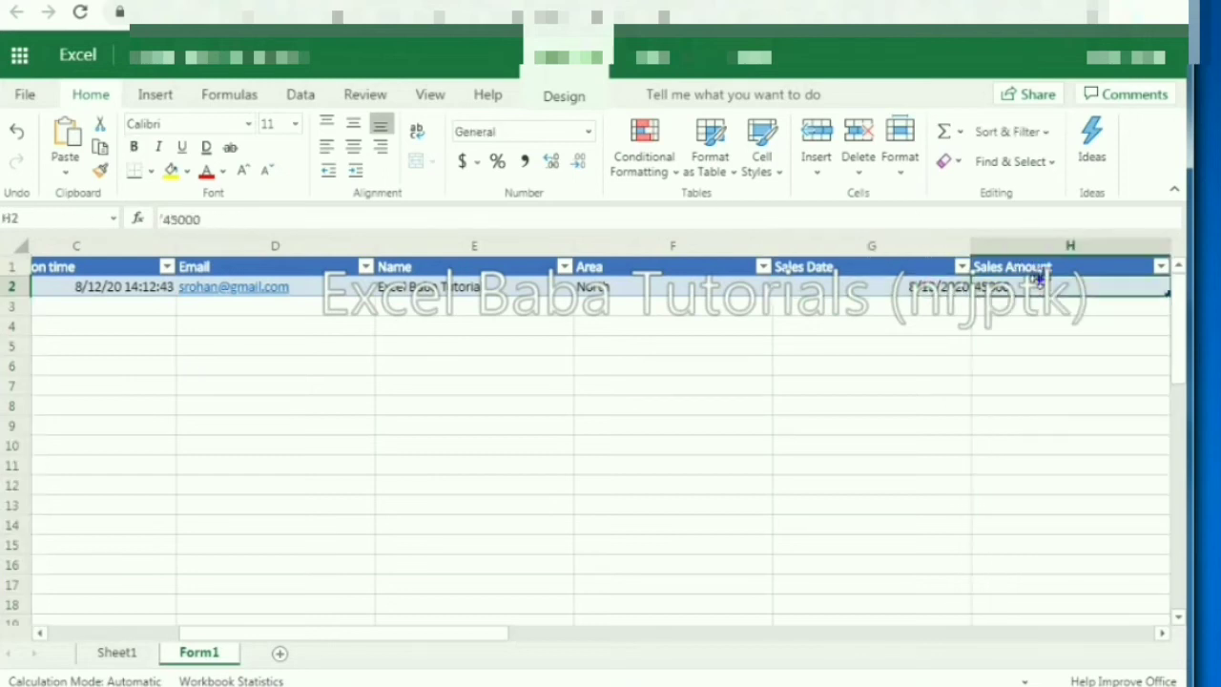
{"action": "right_click", "coordinate": [1037, 280]}
{"action": "mouse_move", "coordinate": [973, 410]}
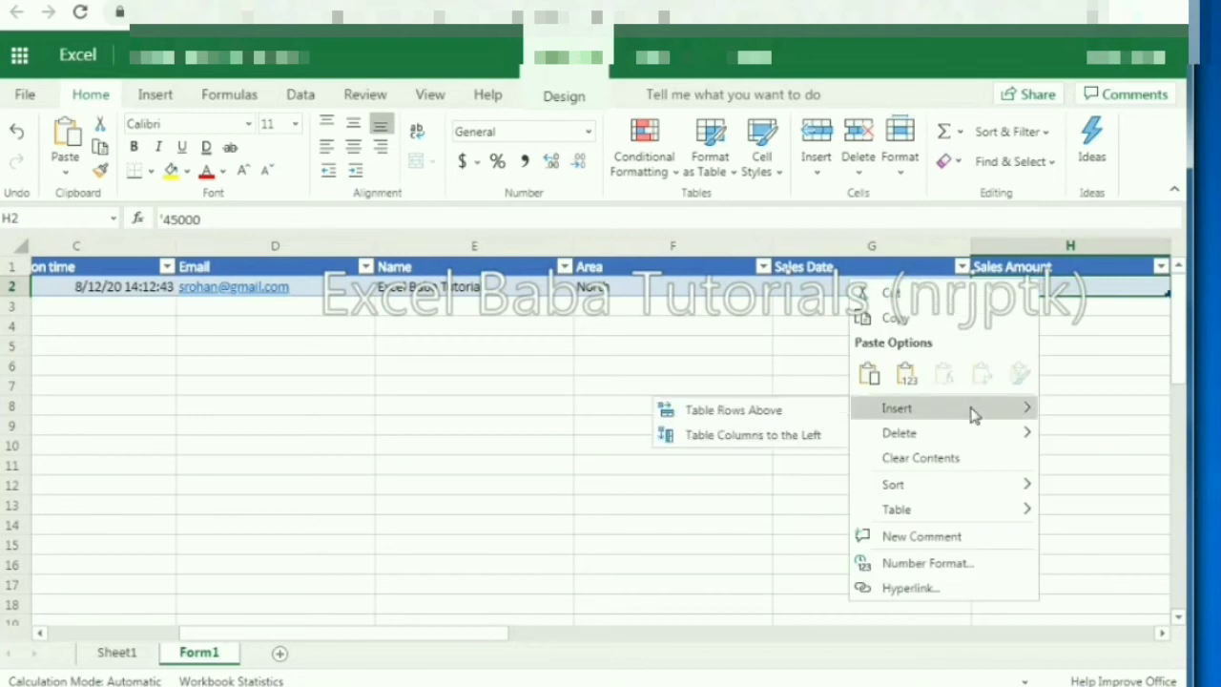
{"action": "left_click", "coordinate": [818, 434]}
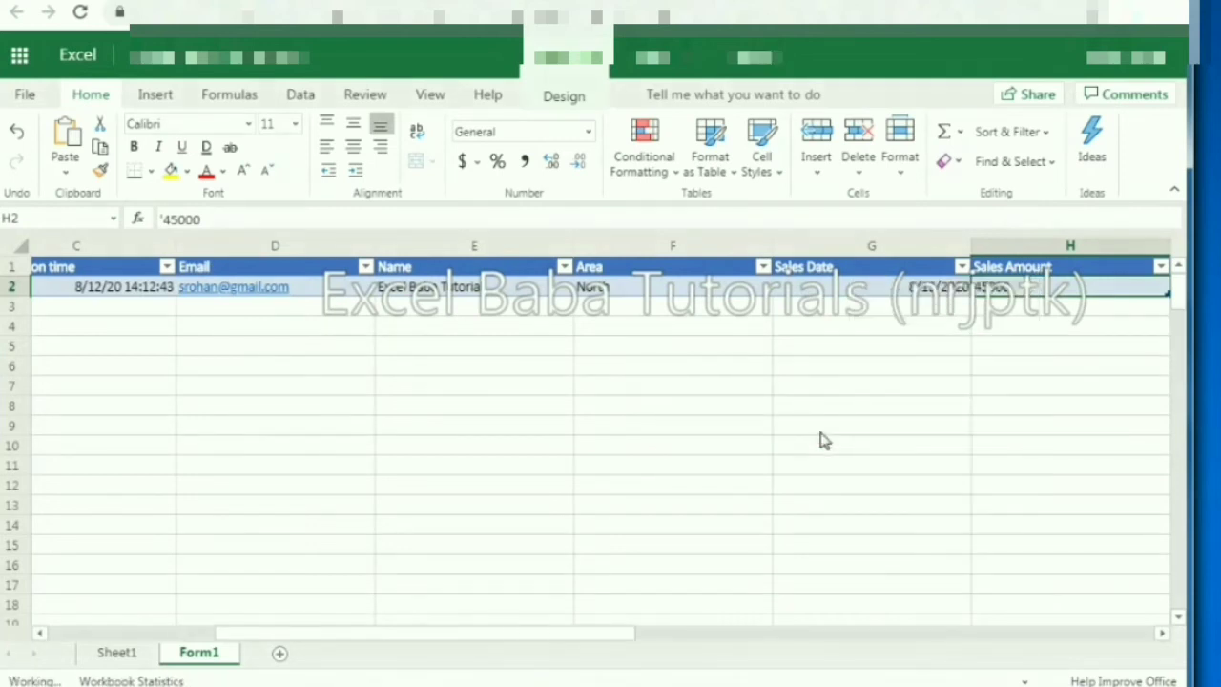
{"action": "left_click", "coordinate": [1017, 271]}
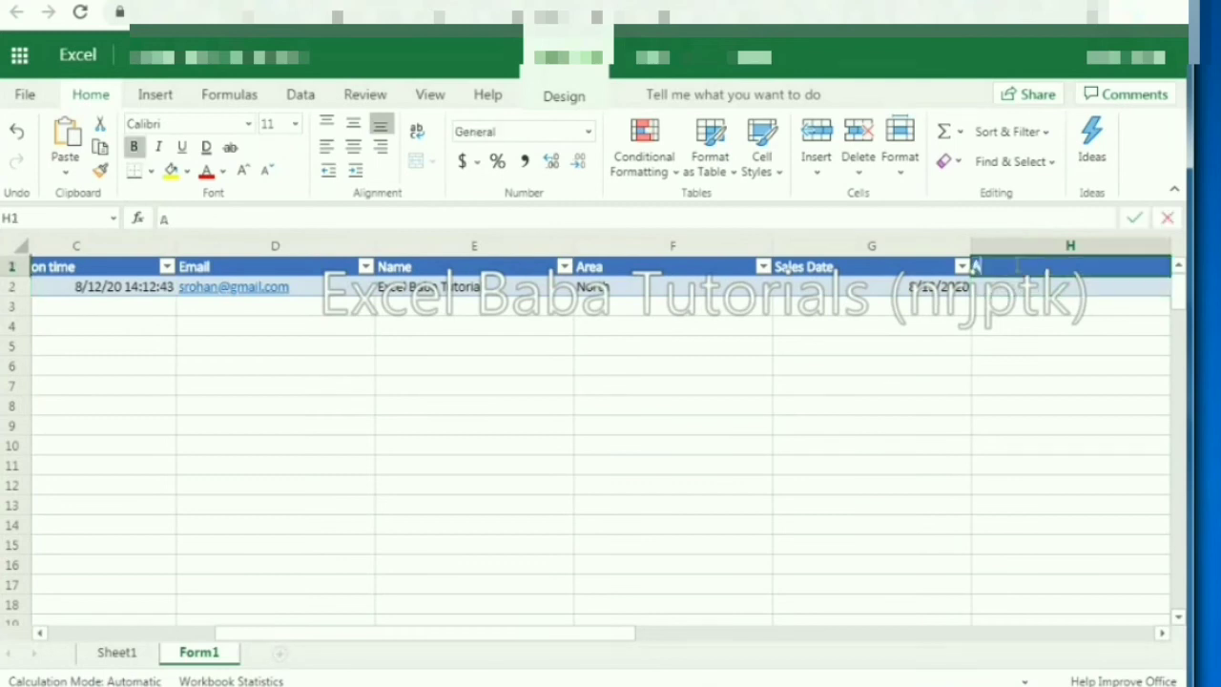
{"action": "type", "text": "Amount"}
{"action": "key", "text": "Return"}
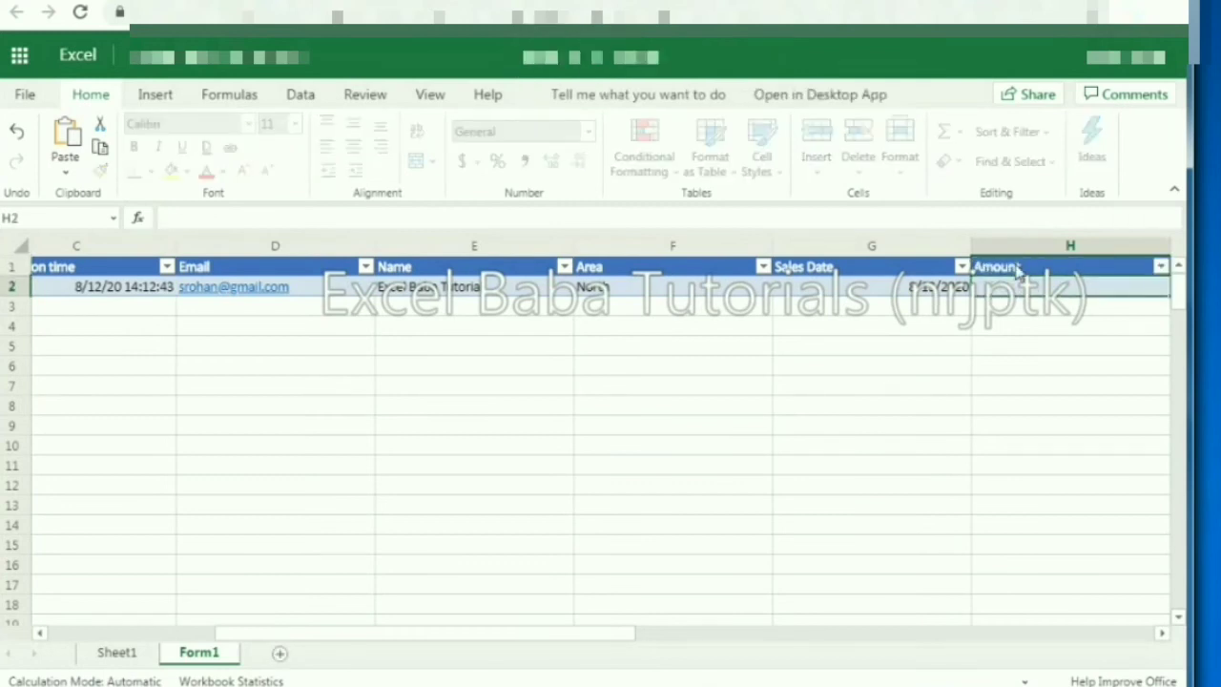
Step: Enter =I2*1 in H2 and set its number format to General
{"action": "type", "text": "="}
{"action": "key", "text": "Right"}
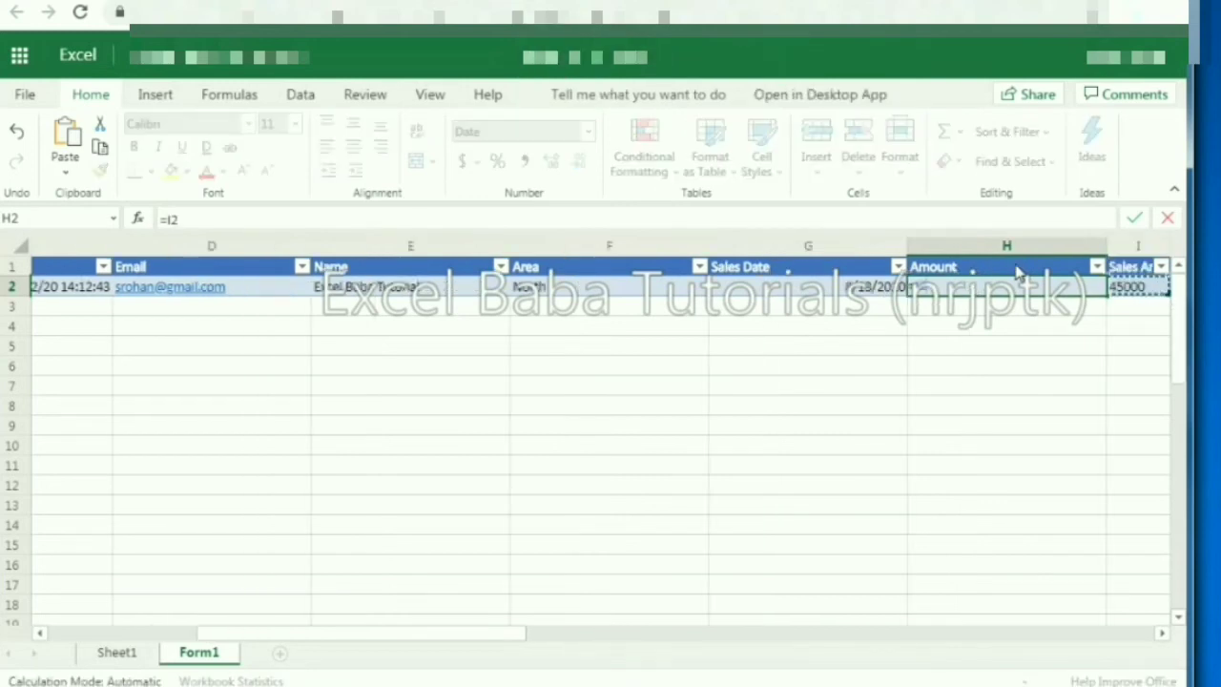
{"action": "type", "text": "*1"}
{"action": "key", "text": "Return"}
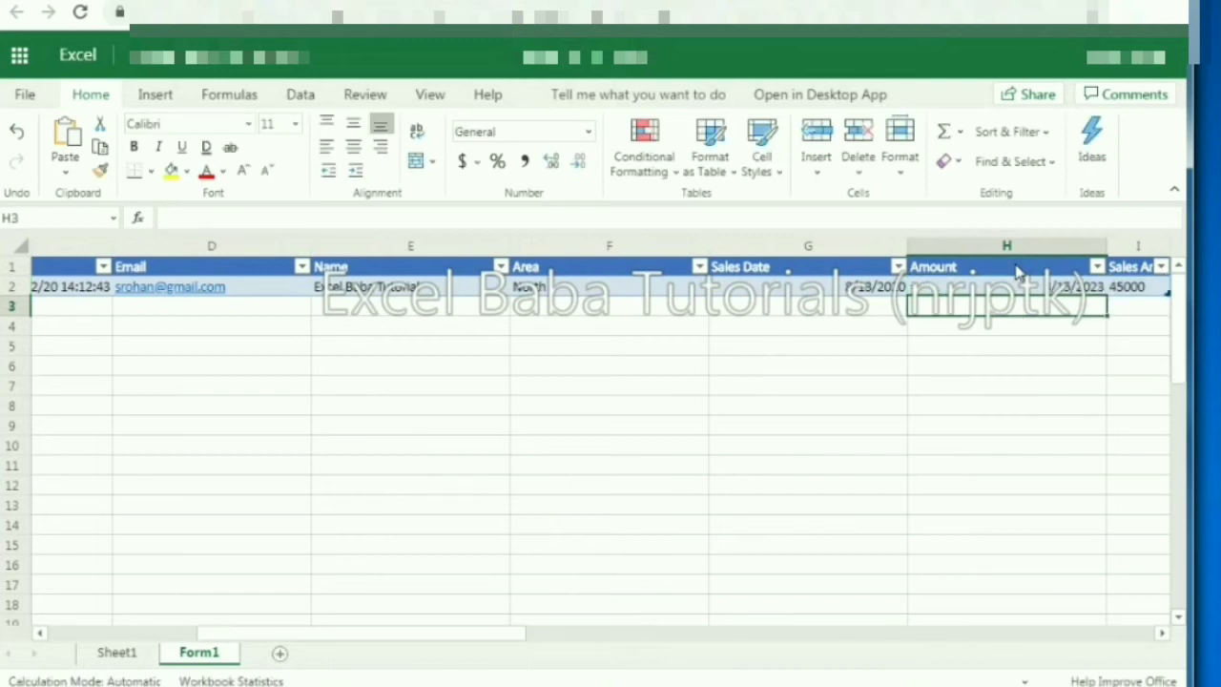
{"action": "left_click", "coordinate": [587, 132]}
{"action": "left_click", "coordinate": [561, 170]}
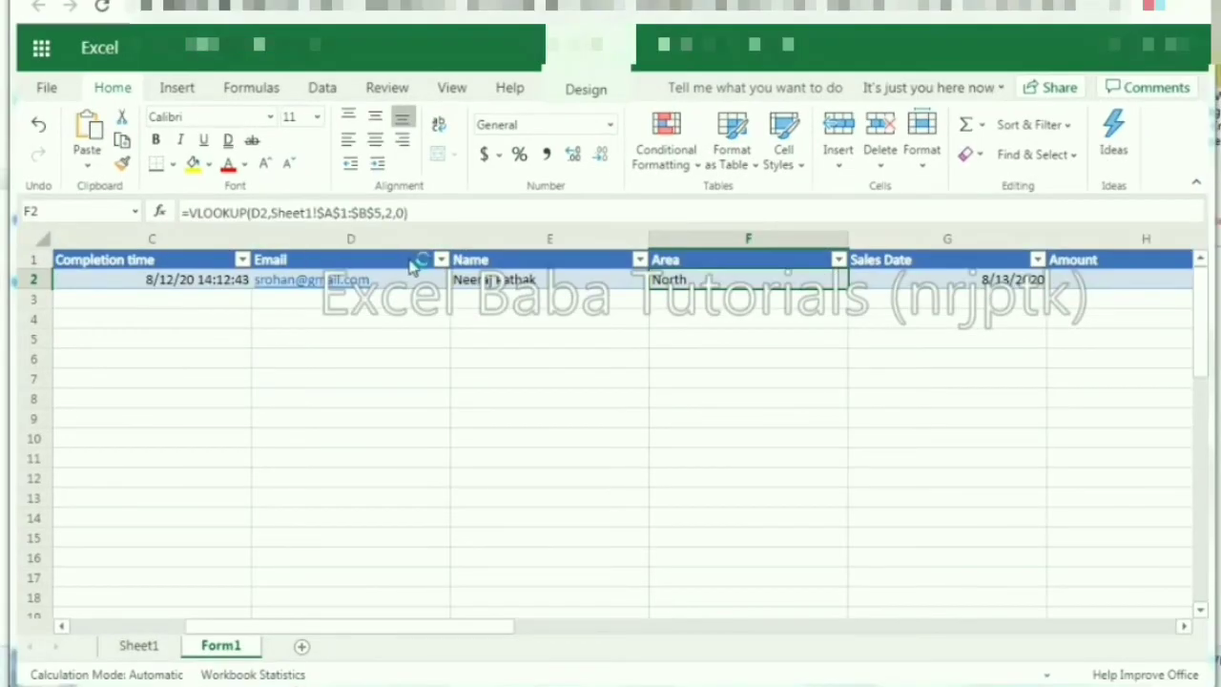
Step: Insert a PivotTable on a new worksheet with Area in Rows and Amount in Values
{"action": "left_click", "coordinate": [184, 92]}
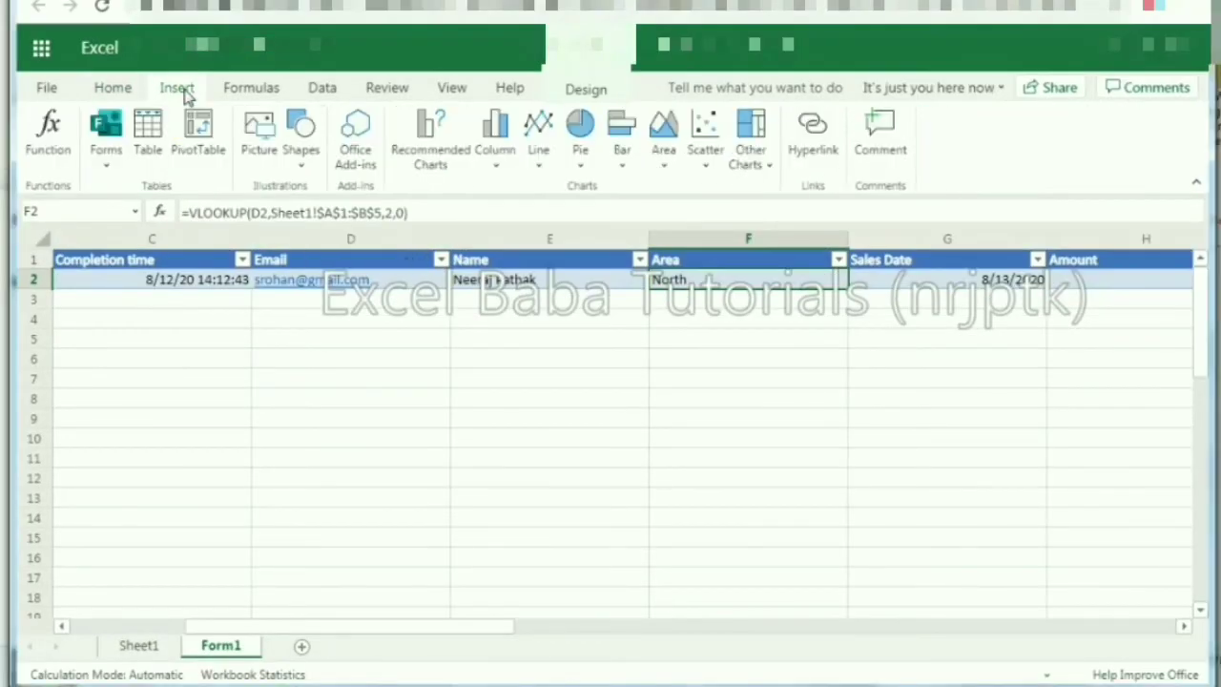
{"action": "left_click", "coordinate": [196, 143]}
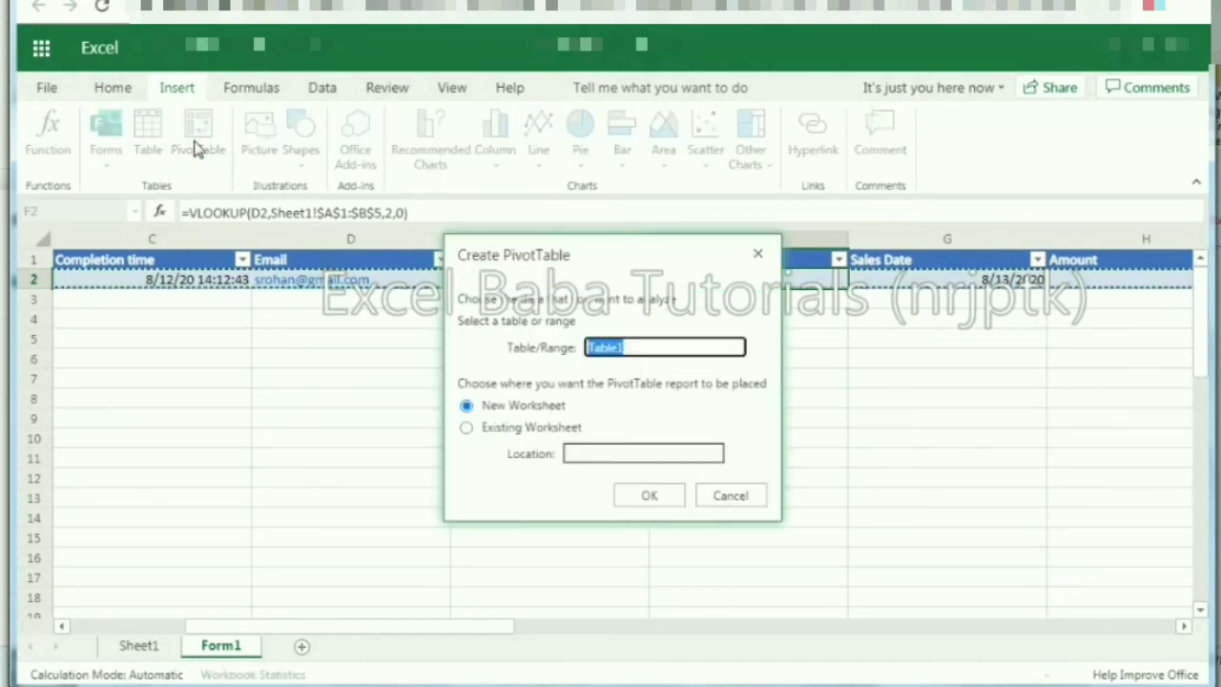
{"action": "left_click", "coordinate": [631, 495]}
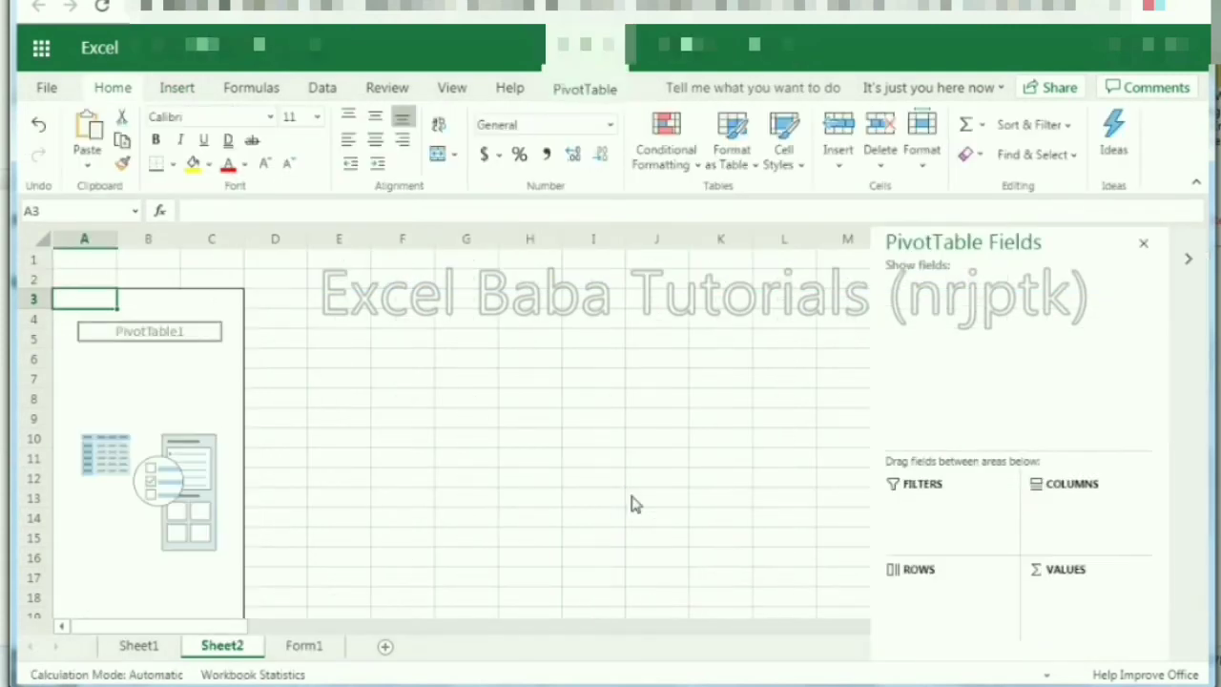
{"action": "left_click_drag", "start_coordinate": [933, 379], "coordinate": [938, 596]}
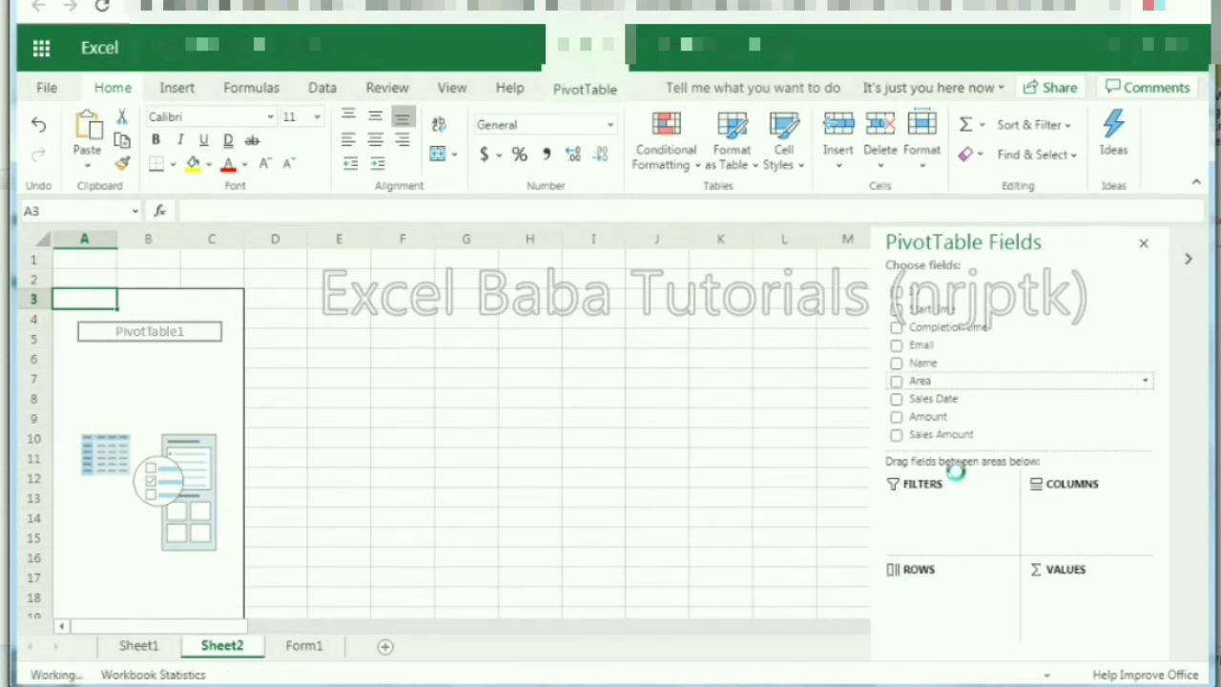
{"action": "left_click_drag", "start_coordinate": [943, 416], "coordinate": [1067, 616]}
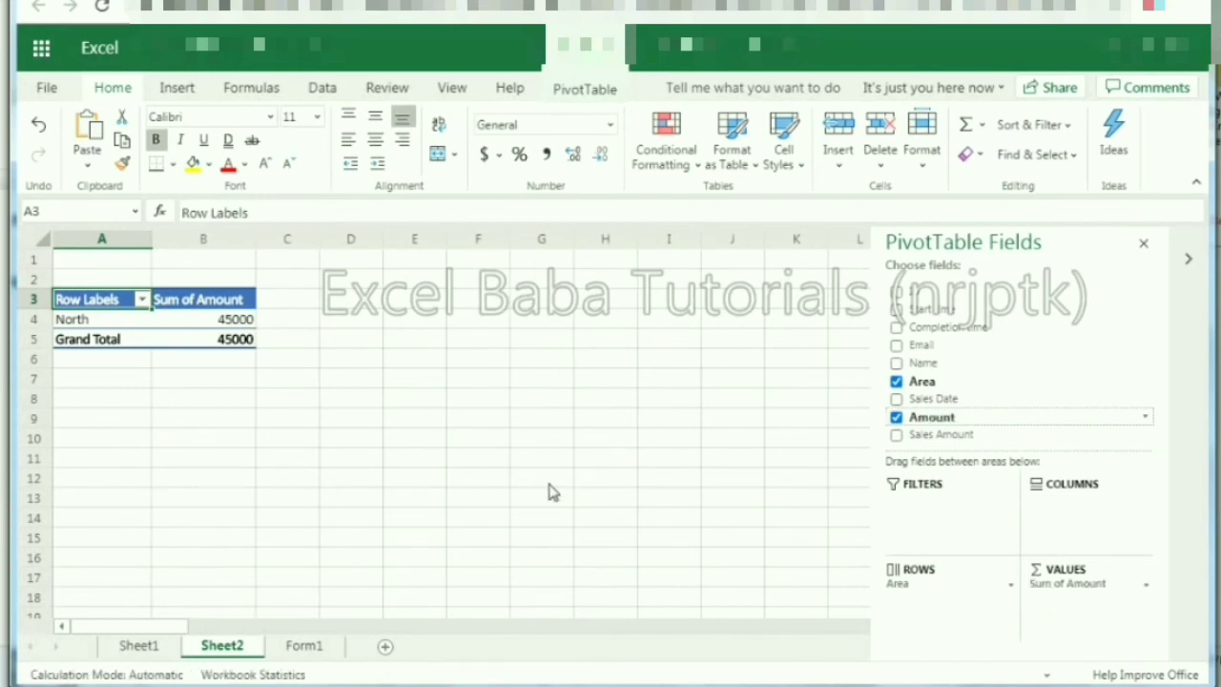
{"action": "left_click", "coordinate": [109, 401]}
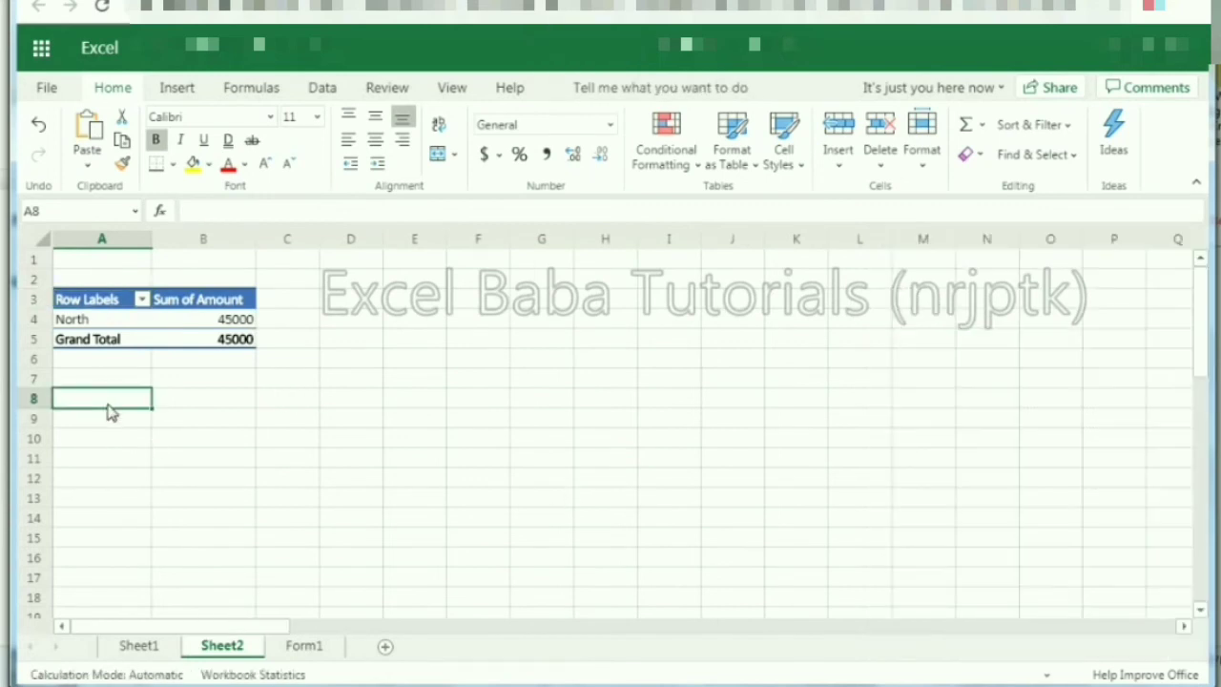
Step: Enter the headings Area in A8 and Amount in B8, correcting the 'Asrea' typo
{"action": "type", "text": "Asrea"}
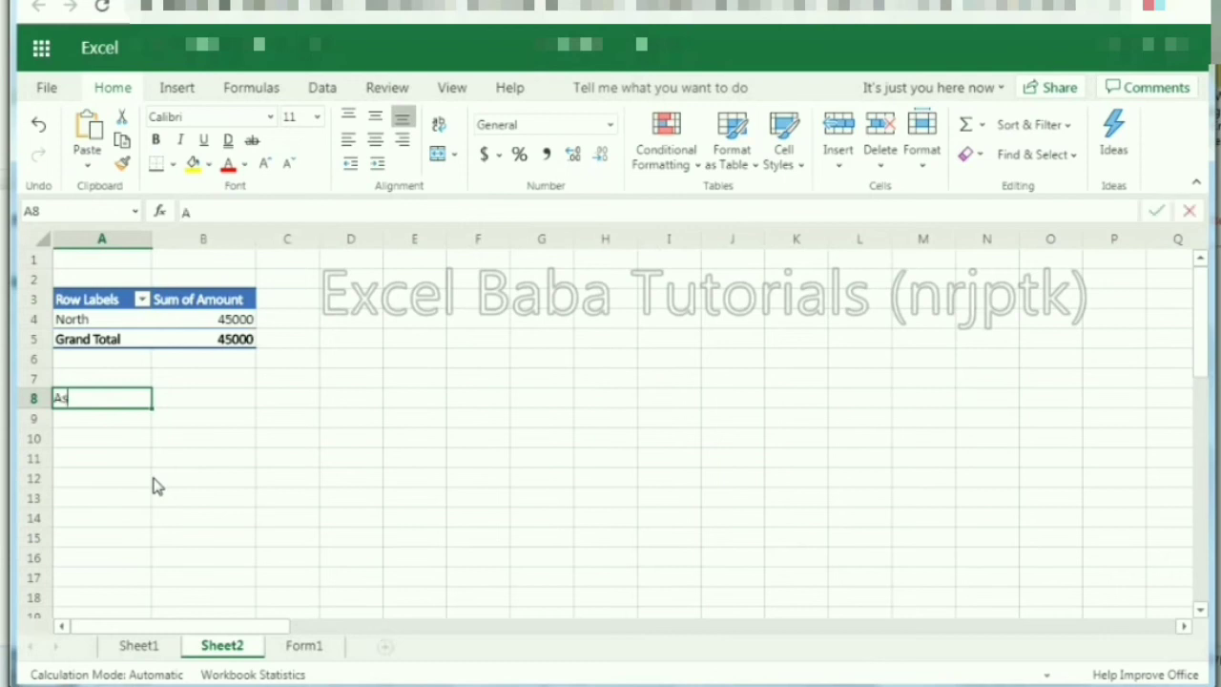
{"action": "key", "text": "Return"}
{"action": "key", "text": "Up"}
{"action": "type", "text": "Area"}
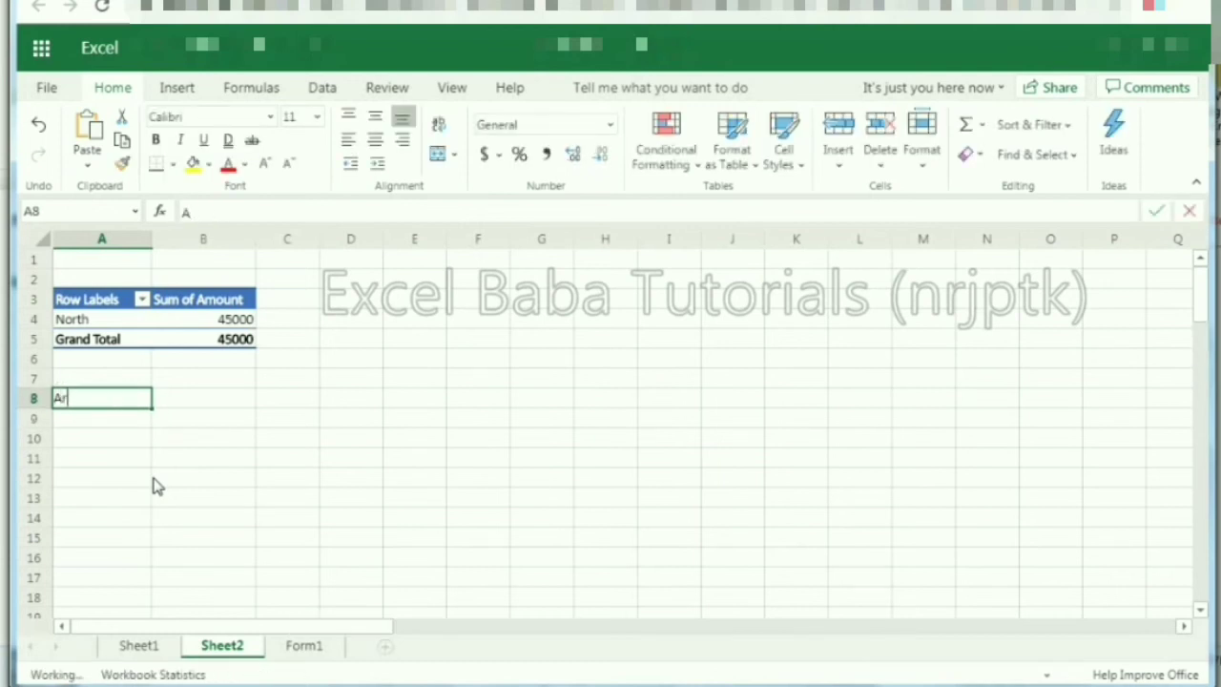
{"action": "key", "text": "Return"}
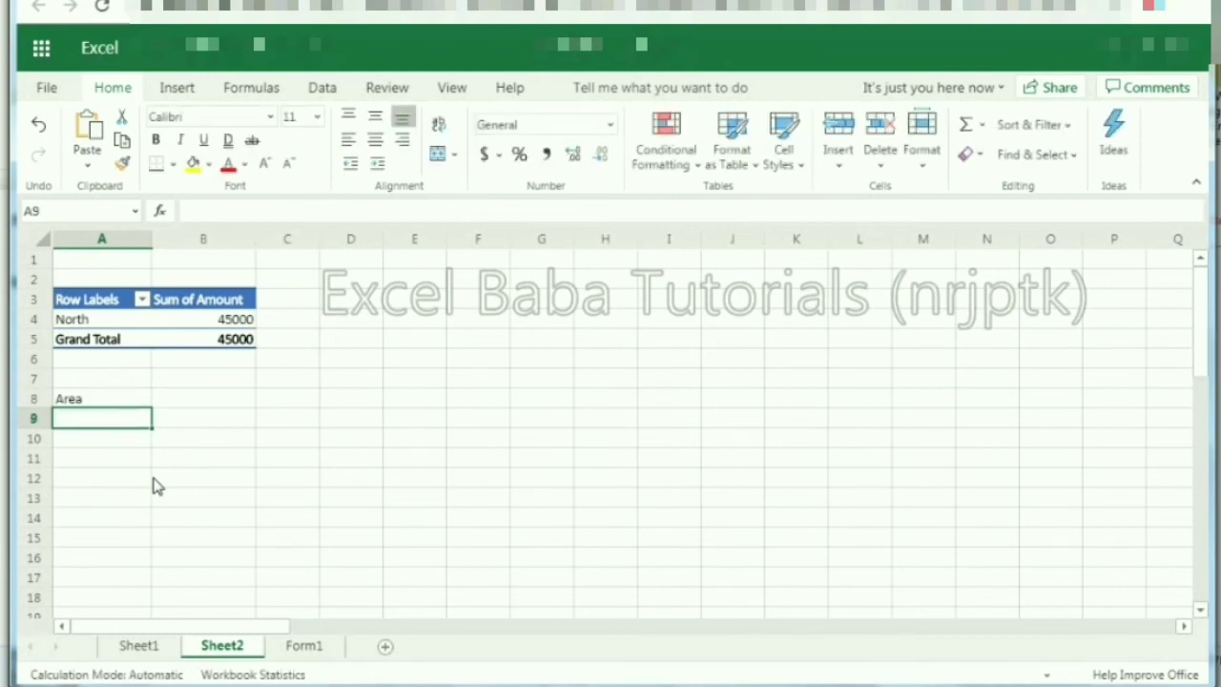
{"action": "key", "text": "Up"}
{"action": "key", "text": "Right"}
{"action": "type", "text": "Amount"}
{"action": "key", "text": "Return"}
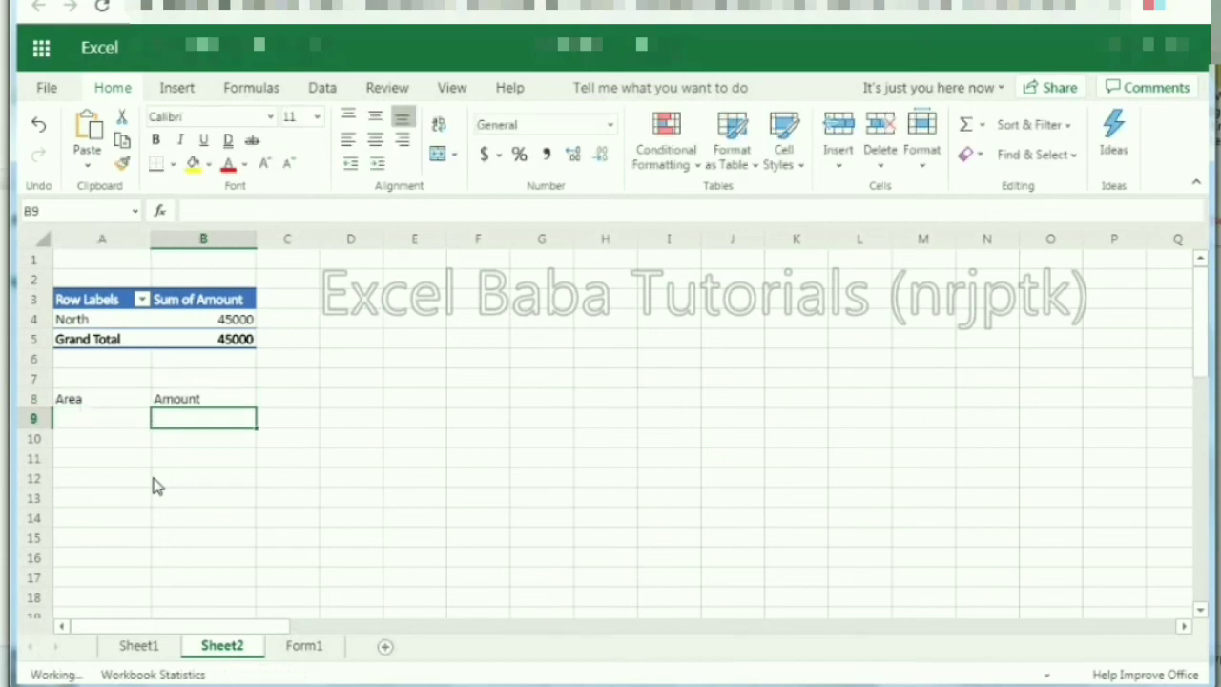
Step: List North, East, West and South under Area, fixing the lowercase entries
{"action": "key", "text": "Left"}
{"action": "type", "text": "North"}
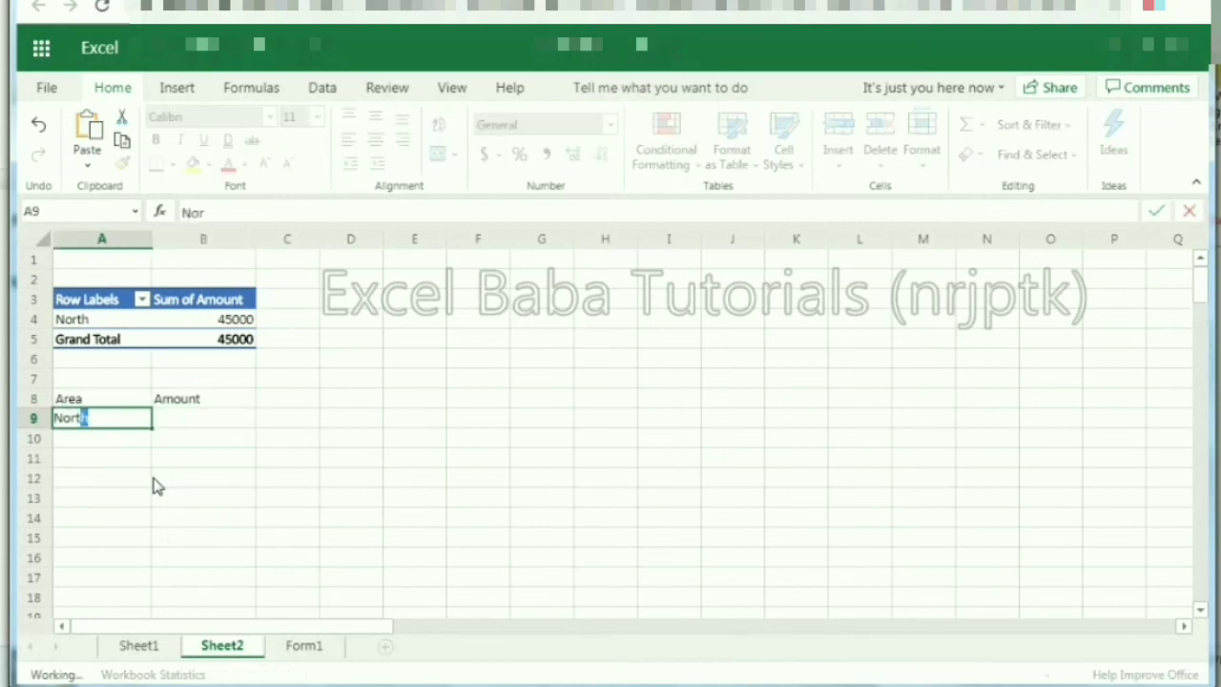
{"action": "key", "text": "Return"}
{"action": "type", "text": "east"}
{"action": "key", "text": "BackSpace"}
{"action": "key", "text": "BackSpace"}
{"action": "key", "text": "BackSpace"}
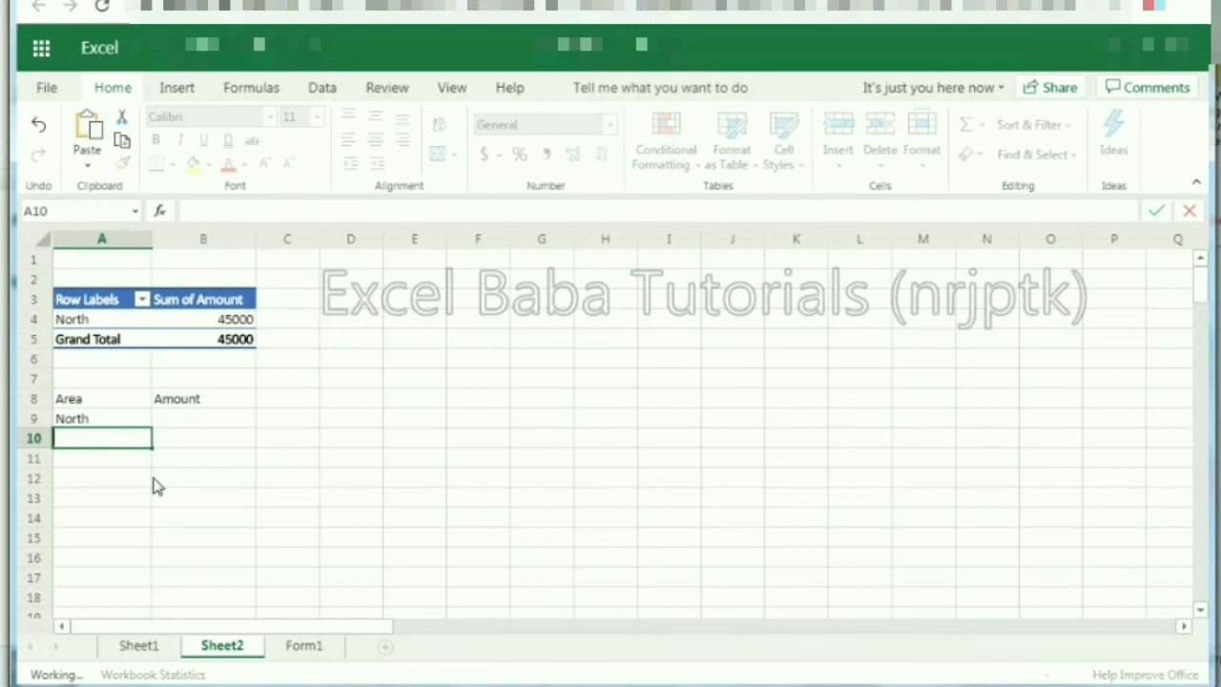
{"action": "type", "text": "East"}
{"action": "key", "text": "Return"}
{"action": "type", "text": "west"}
{"action": "key", "text": "Return"}
{"action": "type", "text": "South"}
{"action": "key", "text": "Return"}
{"action": "key", "text": "Up"}
{"action": "key", "text": "Up"}
{"action": "type", "text": "Wes"}
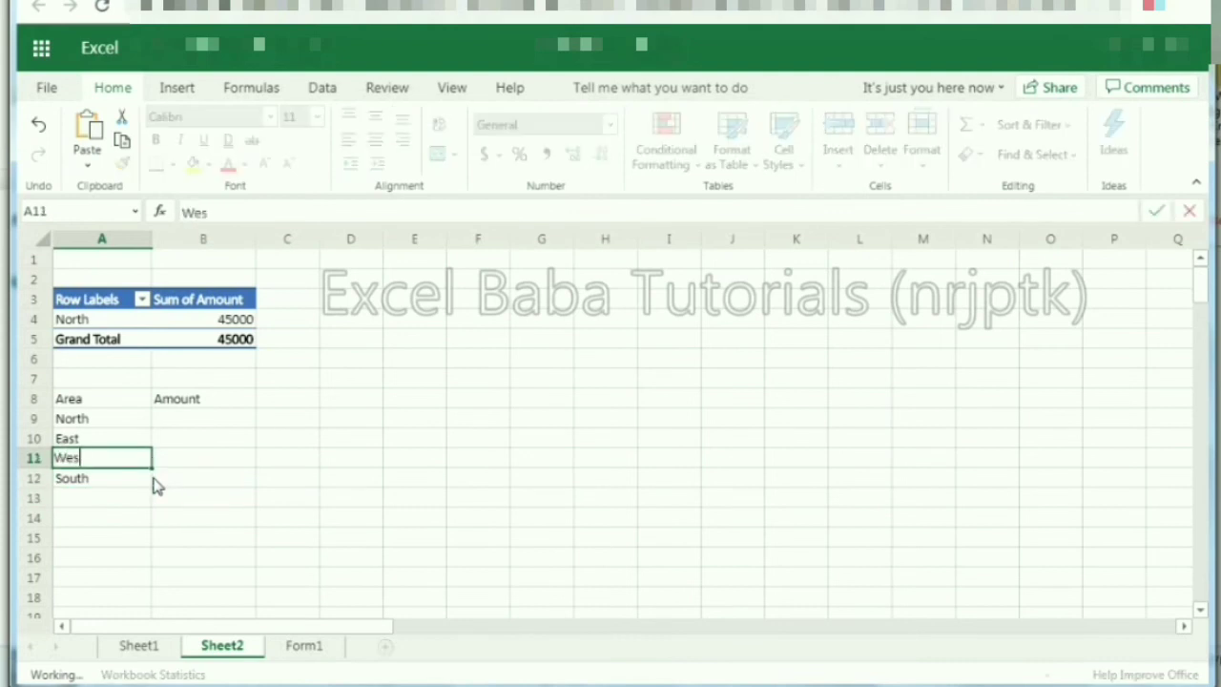
{"action": "key", "text": "Return"}
Step: Start typing a SUMIF formula in B9 beside North
{"action": "key", "text": "Up"}
{"action": "key", "text": "Up"}
{"action": "key", "text": "Up"}
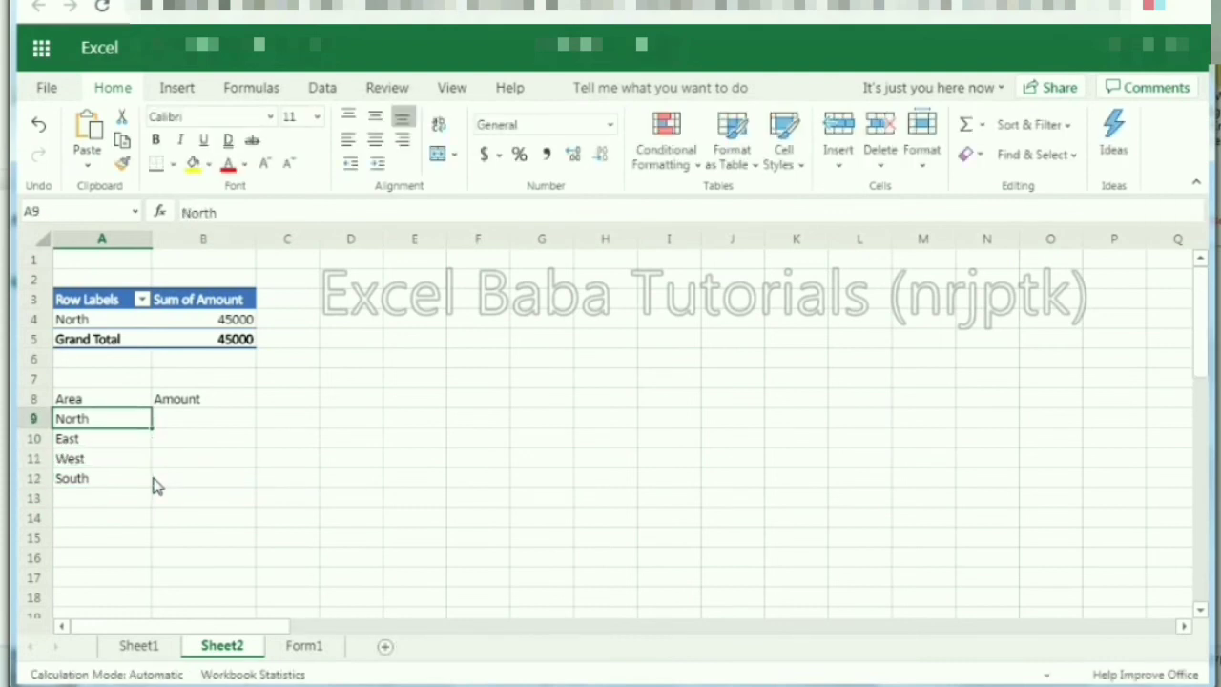
{"action": "key", "text": "Right"}
{"action": "type", "text": "=sumi"}
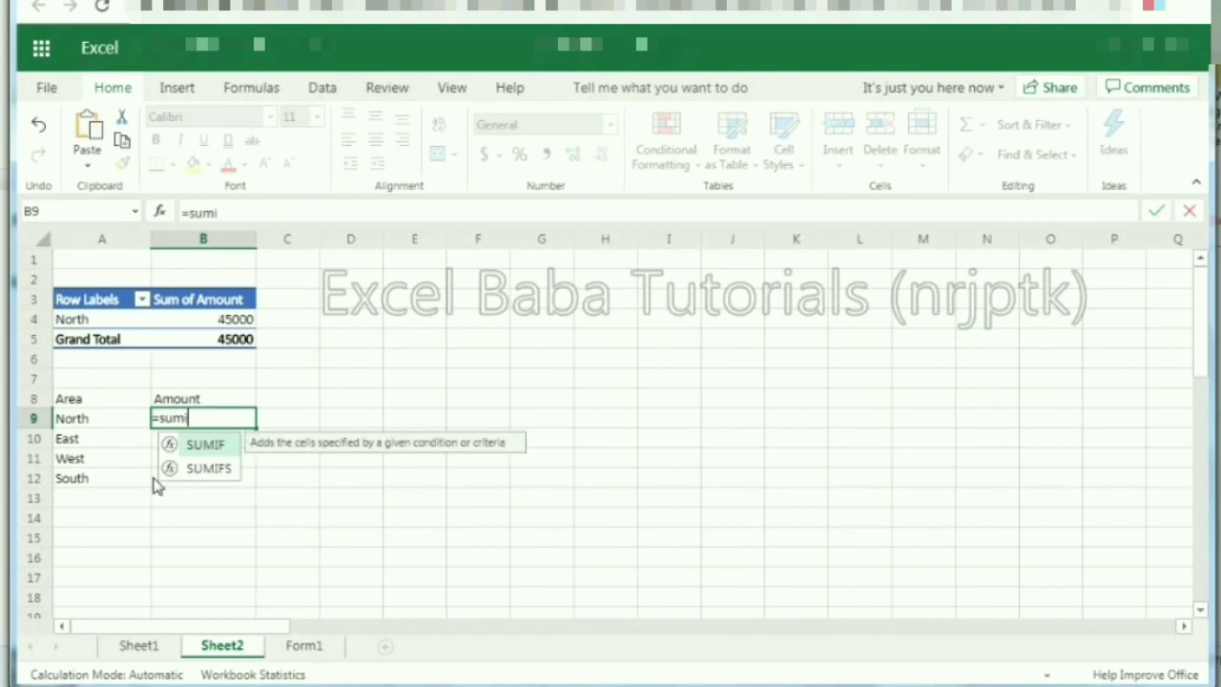
Step: Accept SUMIF and select the Area column on the Form1 sheet as its range
{"action": "key", "text": "Tab"}
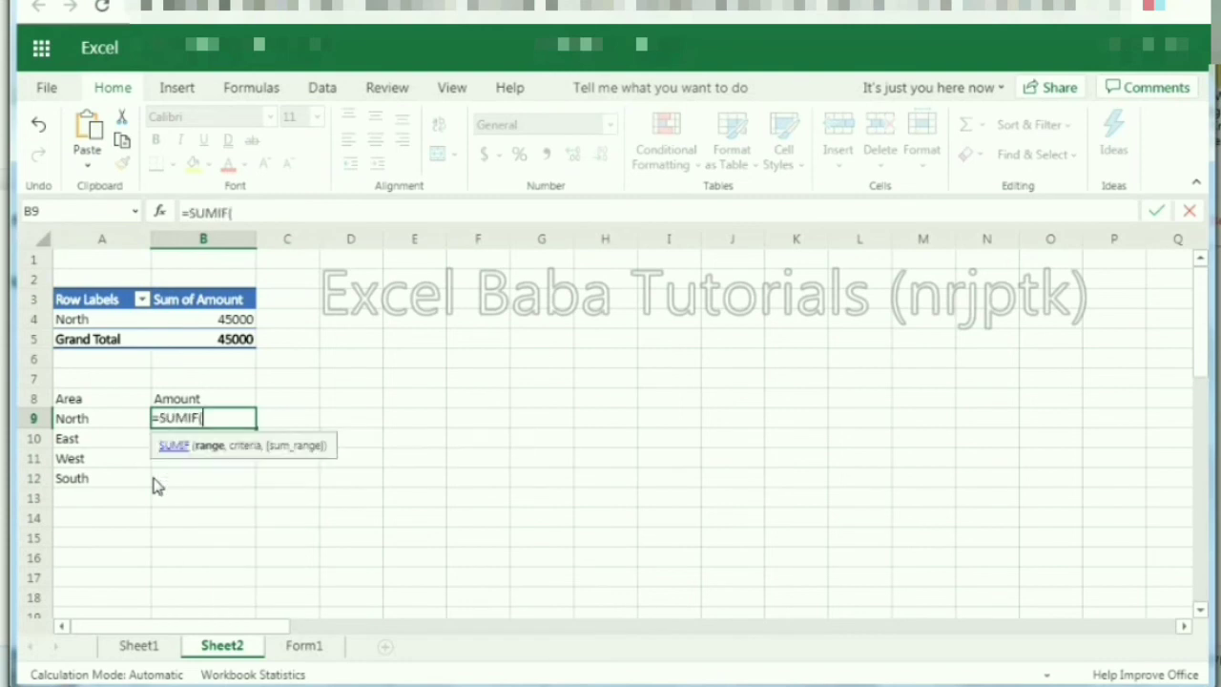
{"action": "left_click", "coordinate": [304, 648]}
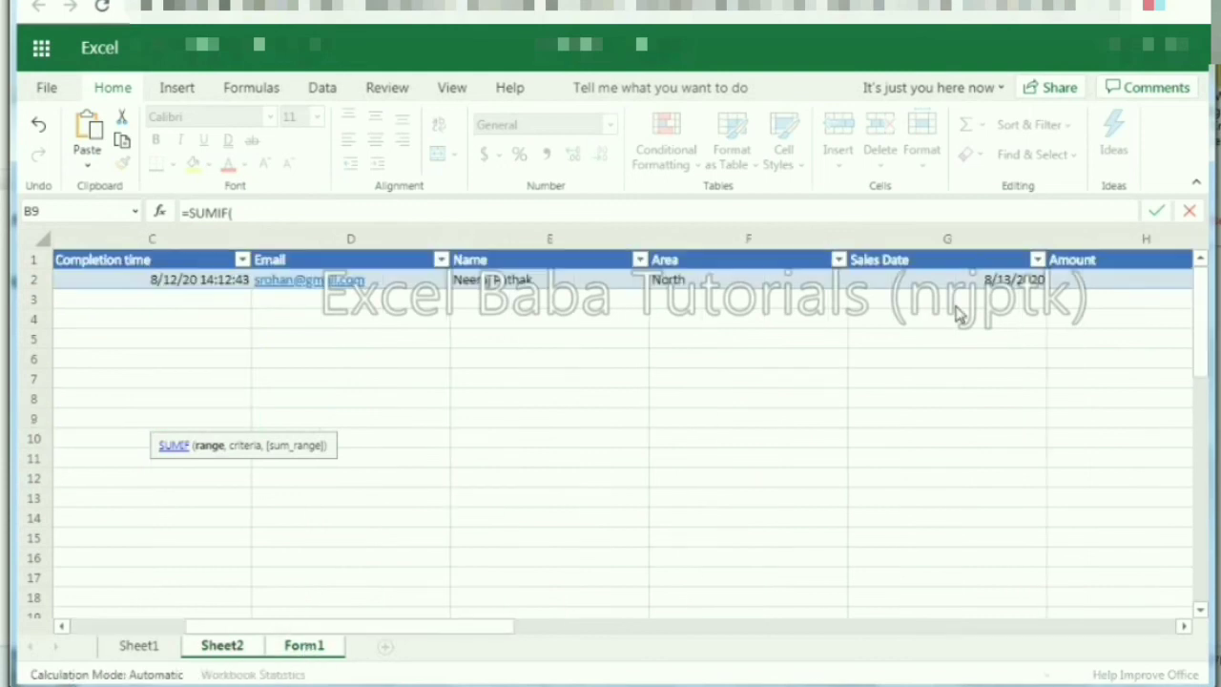
{"action": "left_click", "coordinate": [770, 269]}
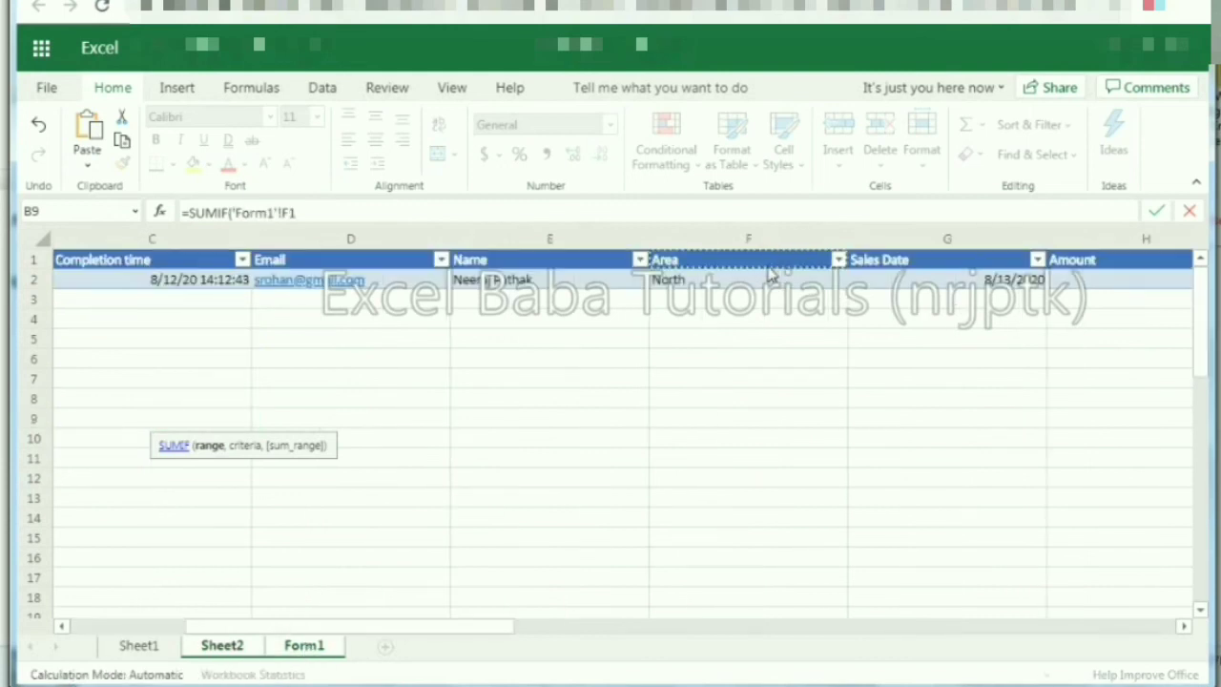
{"action": "left_click_drag", "start_coordinate": [771, 269], "coordinate": [773, 281]}
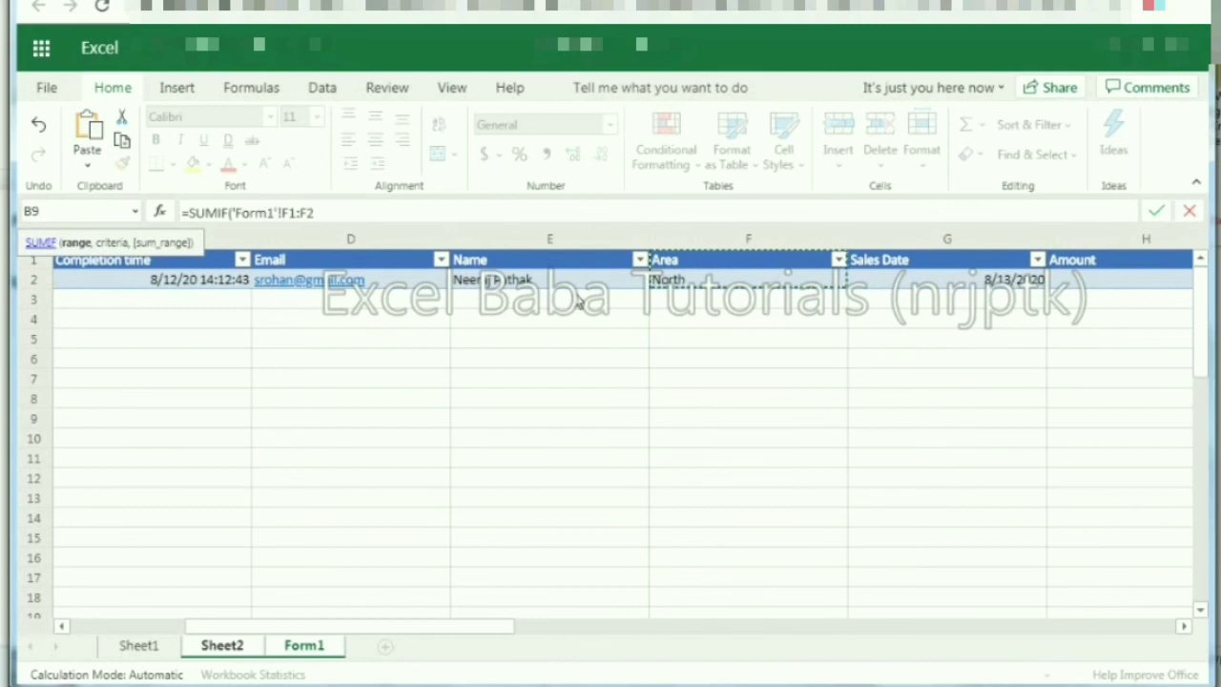
{"action": "key", "text": "shift+Down"}
{"action": "key", "text": "shift+Down"}
{"action": "key", "text": "shift+Down"}
{"action": "key", "text": "shift+Down"}
{"action": "key", "text": "shift+Down"}
{"action": "key", "text": "shift+Down"}
{"action": "key", "text": "shift+Down"}
{"action": "key", "text": "shift+Down"}
{"action": "key", "text": "shift+Down"}
{"action": "key", "text": "shift+Down"}
{"action": "key", "text": "shift+Down"}
{"action": "key", "text": "shift+Down"}
{"action": "key", "text": "shift+Down"}
{"action": "key", "text": "shift+Down"}
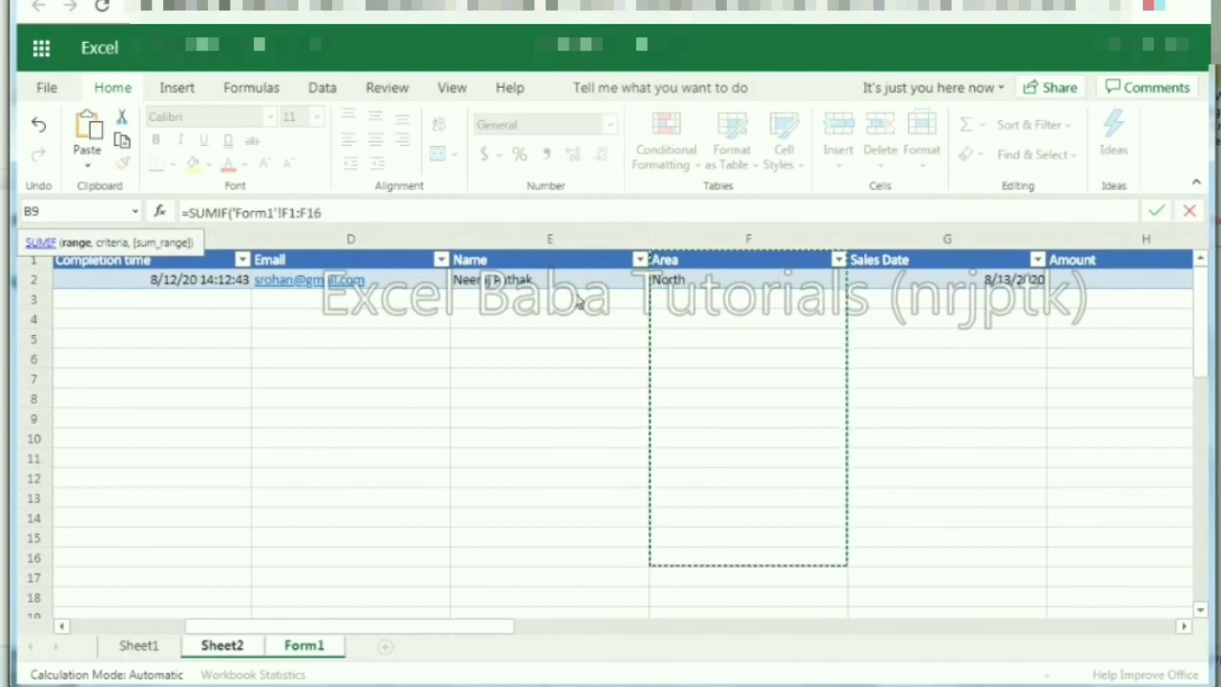
{"action": "key", "text": "shift+Down"}
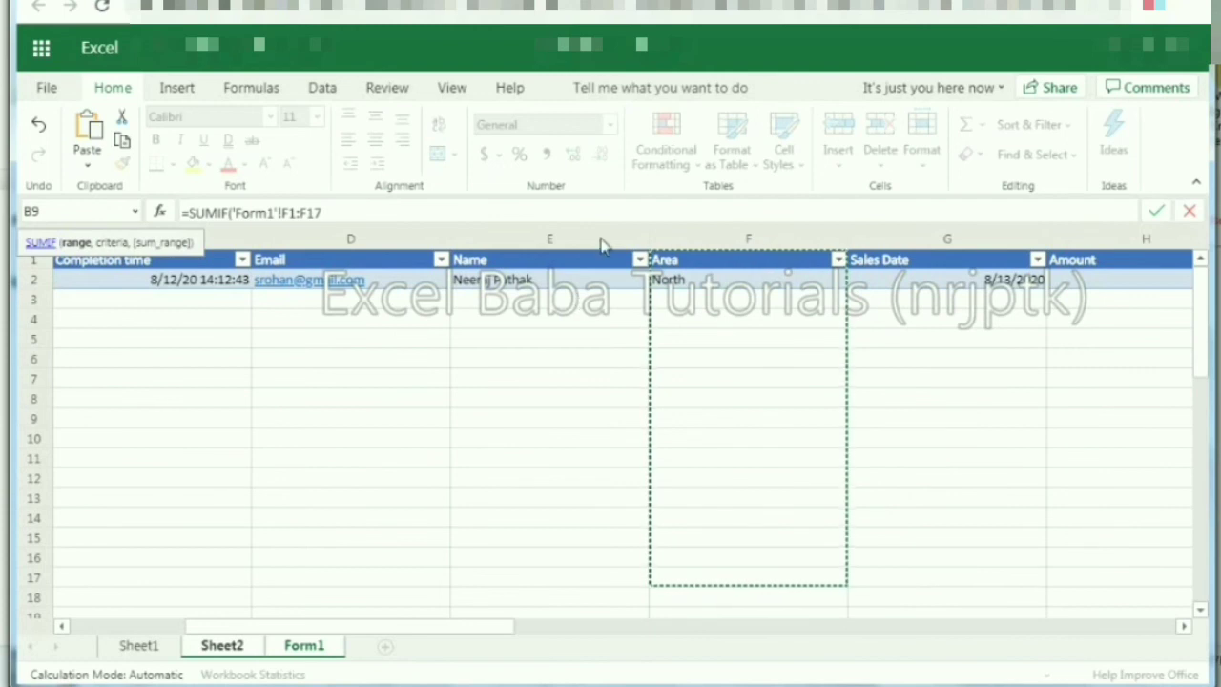
{"action": "key", "text": "shift+Page_Down"}
Step: Make the Area range an absolute reference to rows 1–200 and add a comma
{"action": "left_click", "coordinate": [395, 219]}
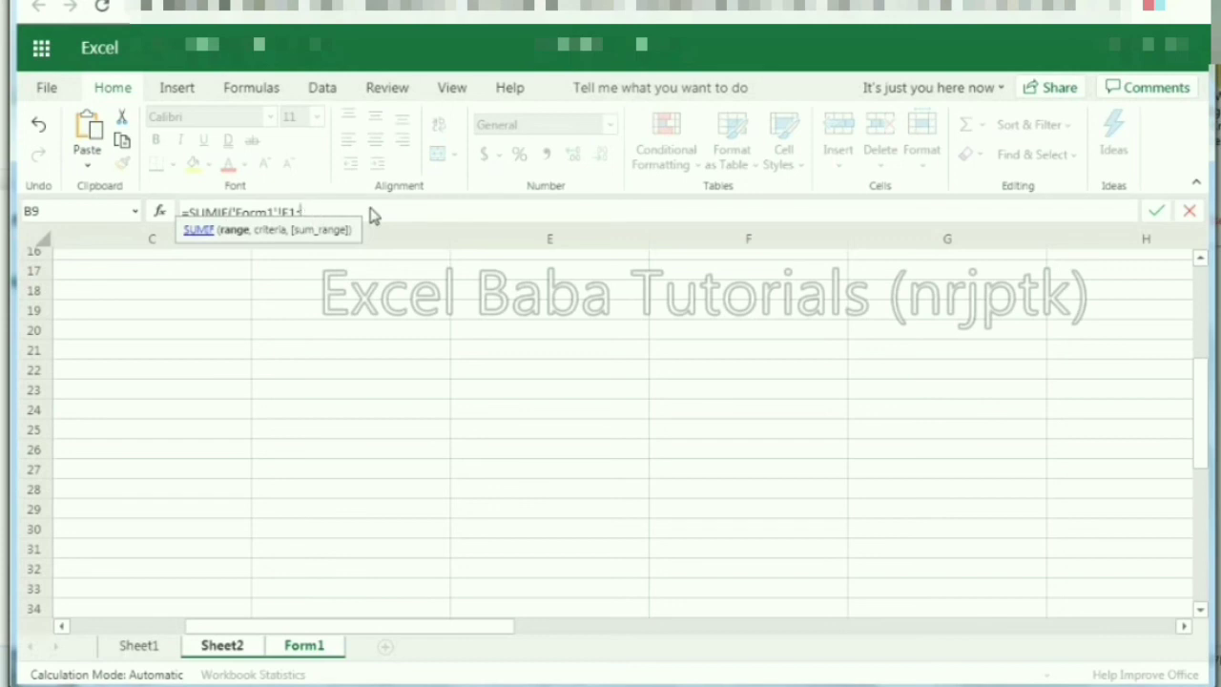
{"action": "key", "text": "F4"}
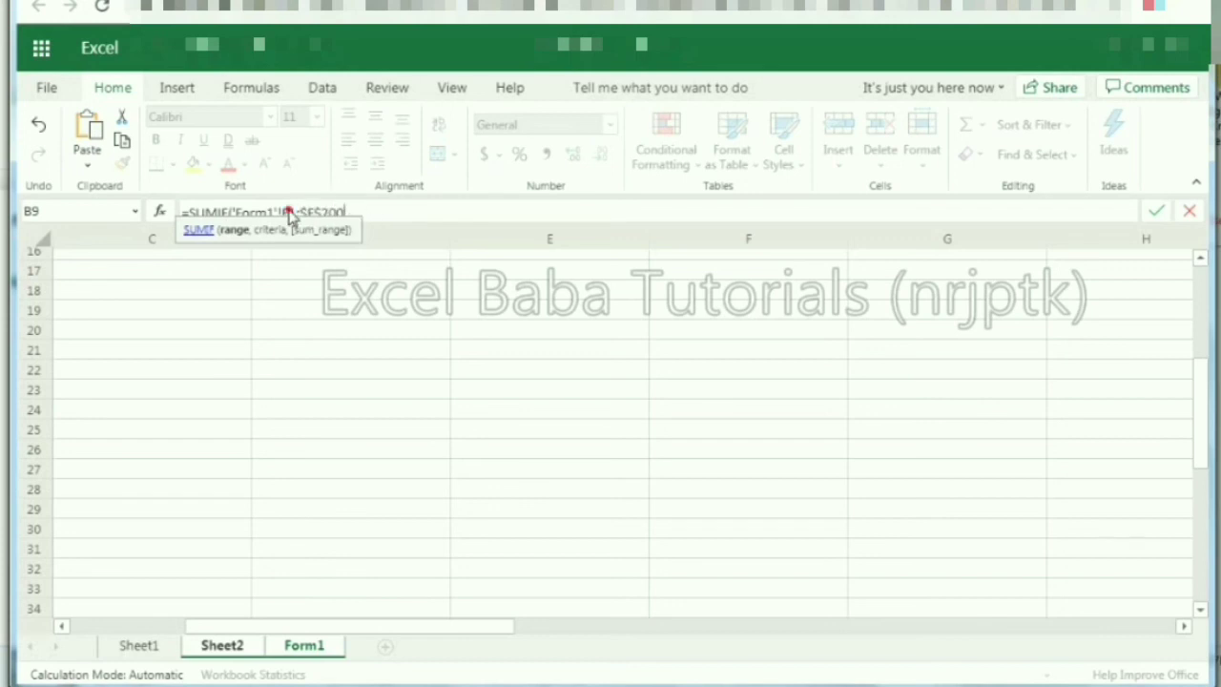
{"action": "left_click_drag", "start_coordinate": [282, 211], "coordinate": [311, 212]}
{"action": "left_click", "coordinate": [401, 227]}
{"action": "type", "text": ","}
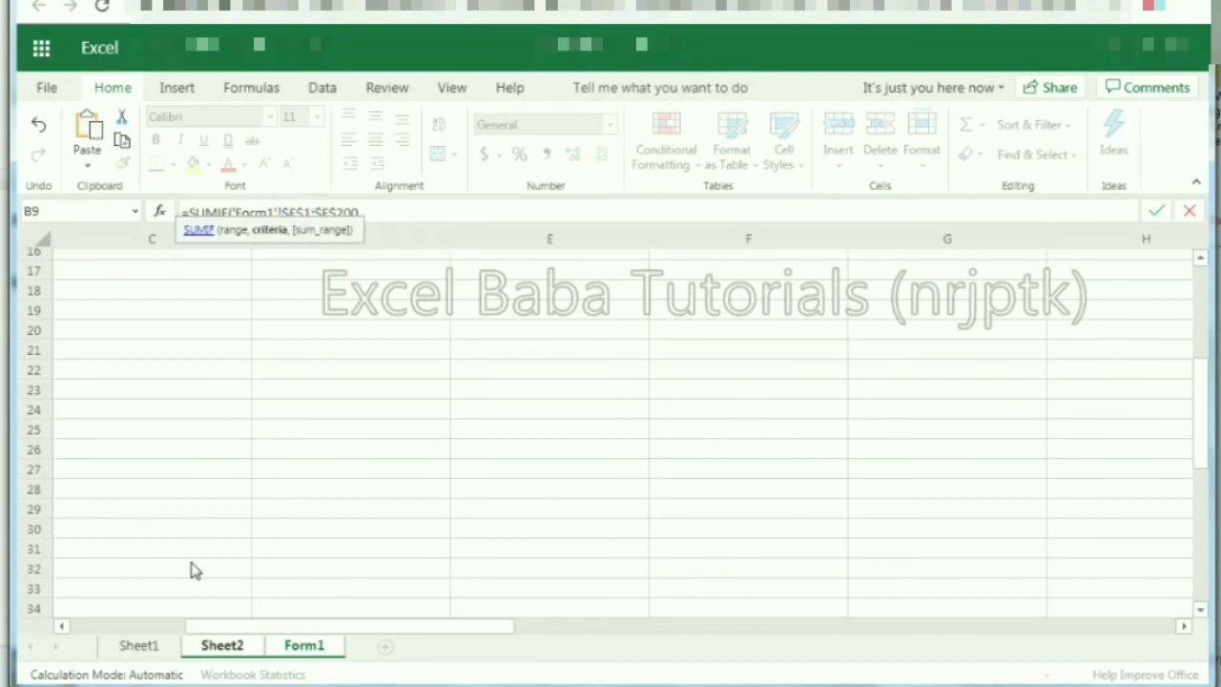
{"action": "left_click", "coordinate": [218, 649]}
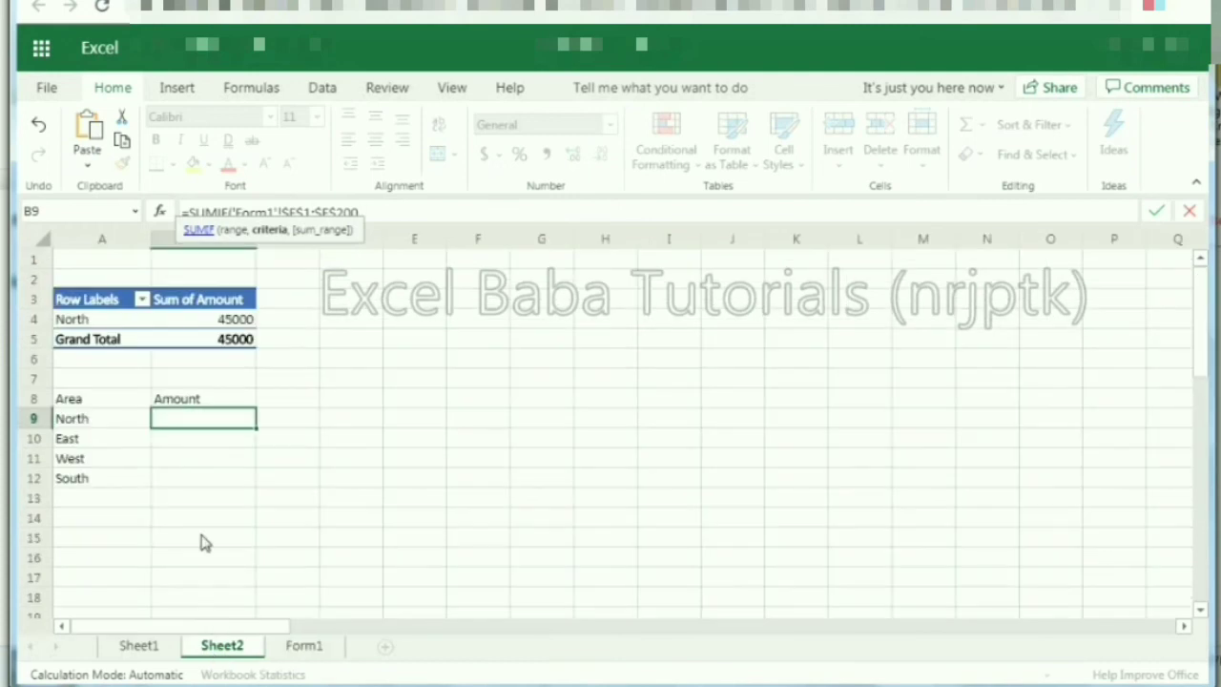
Step: Use North in Sheet2's A9 as the SUMIF criteria, then add a comma
{"action": "left_click", "coordinate": [104, 419]}
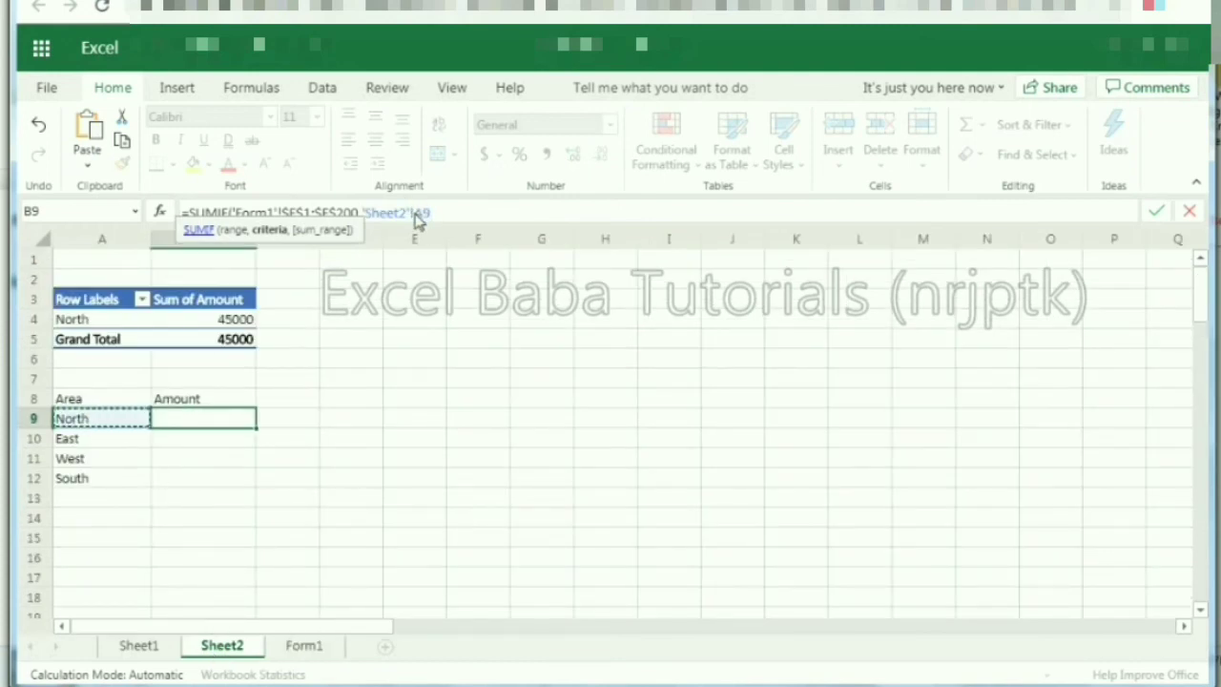
{"action": "key", "text": "F4"}
{"action": "key", "text": "F4"}
{"action": "key", "text": "F4"}
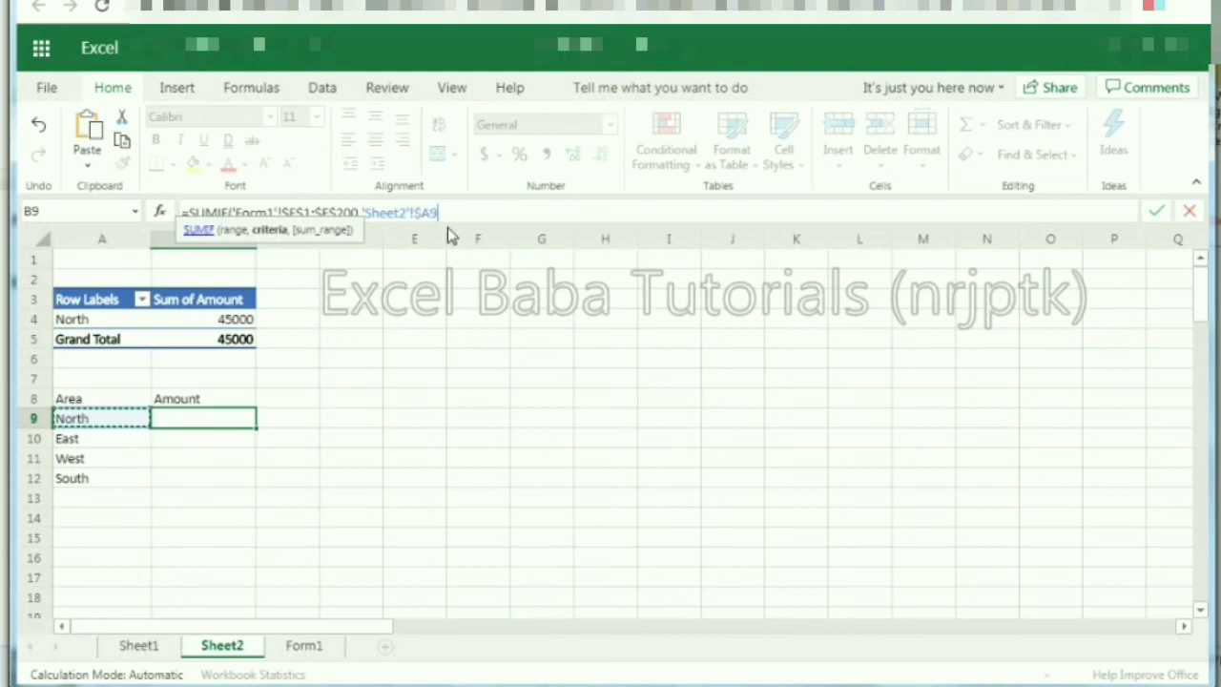
{"action": "type", "text": ","}
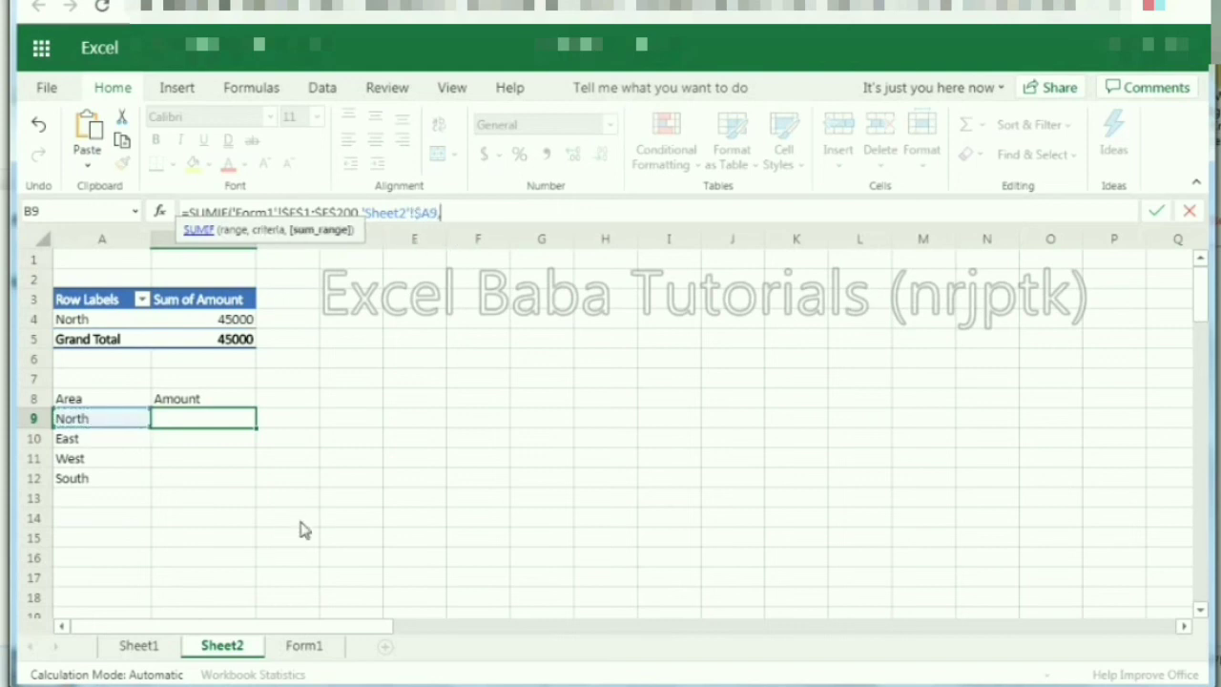
Step: Set Form1's absolute Amount column, rows 1–200, as the sum range and commit, giving 45000
{"action": "left_click", "coordinate": [304, 646]}
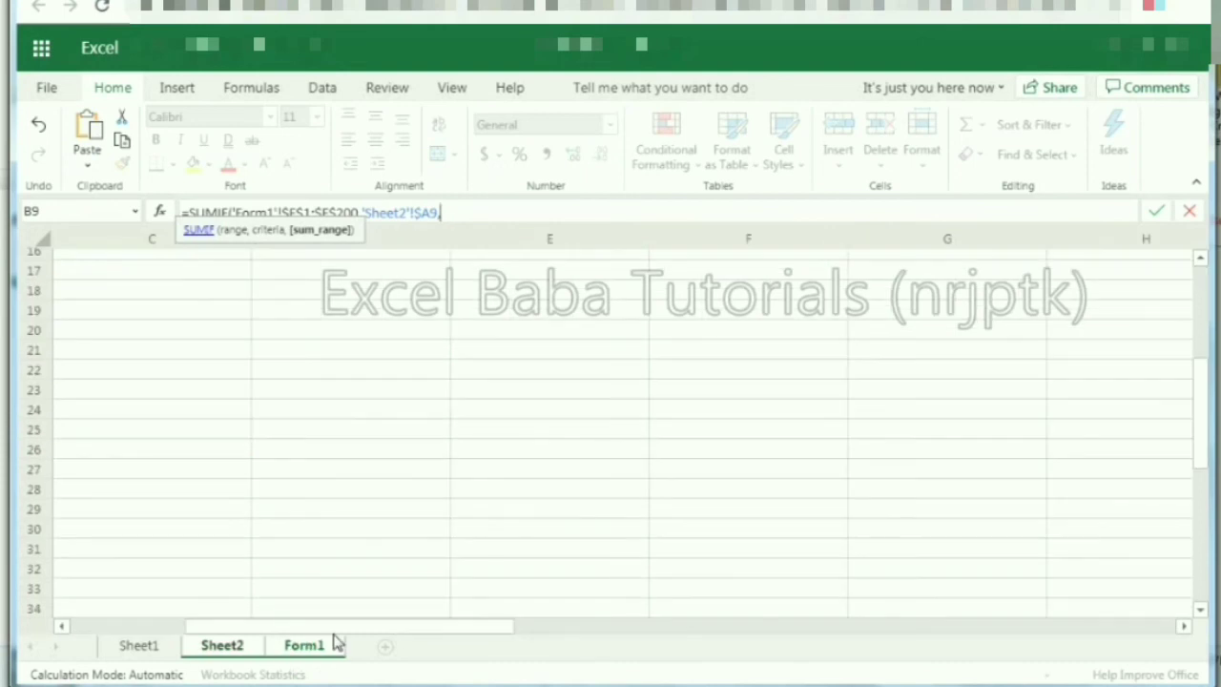
{"action": "left_click", "coordinate": [1016, 292]}
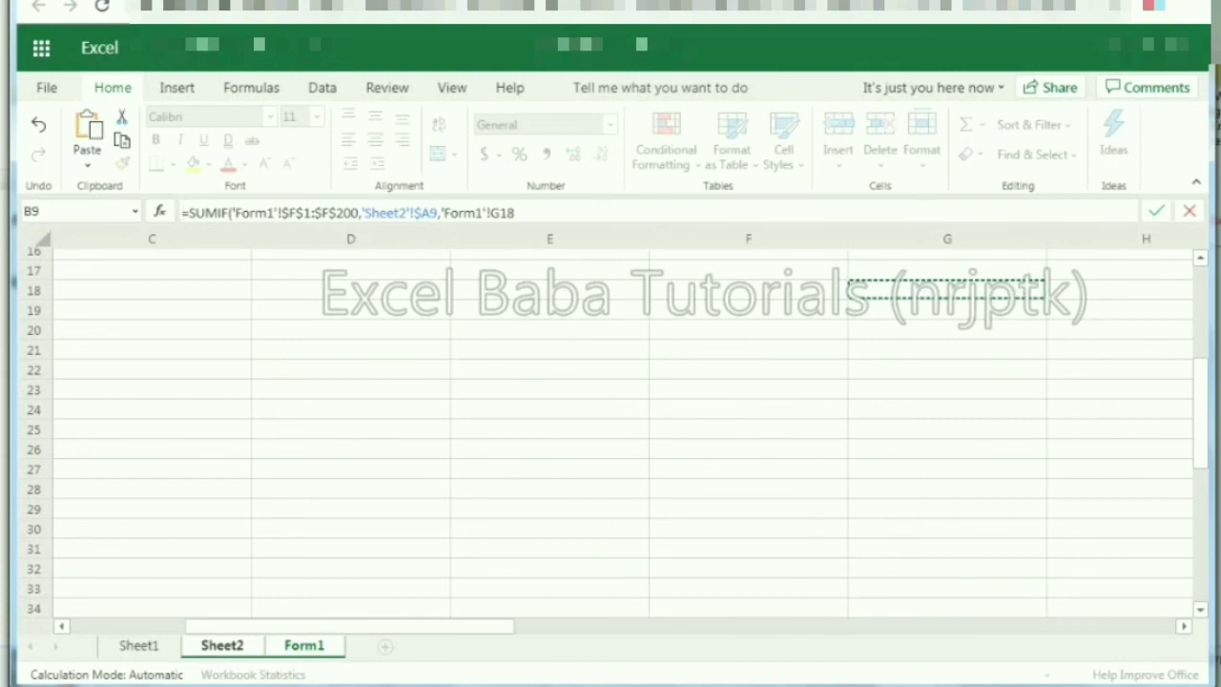
{"action": "scroll", "coordinate": [1205, 303], "scroll_direction": "up", "scroll_amount": 5}
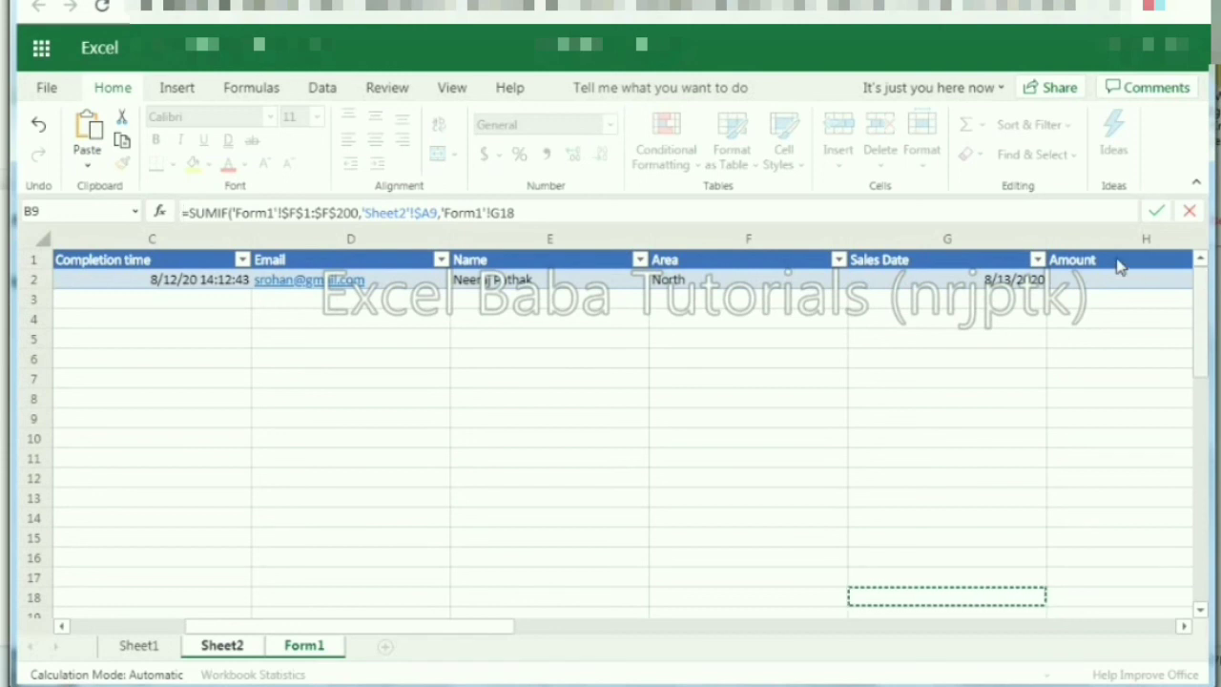
{"action": "left_click", "coordinate": [1118, 265]}
{"action": "key", "text": "shift+Down"}
{"action": "key", "text": "shift+Down"}
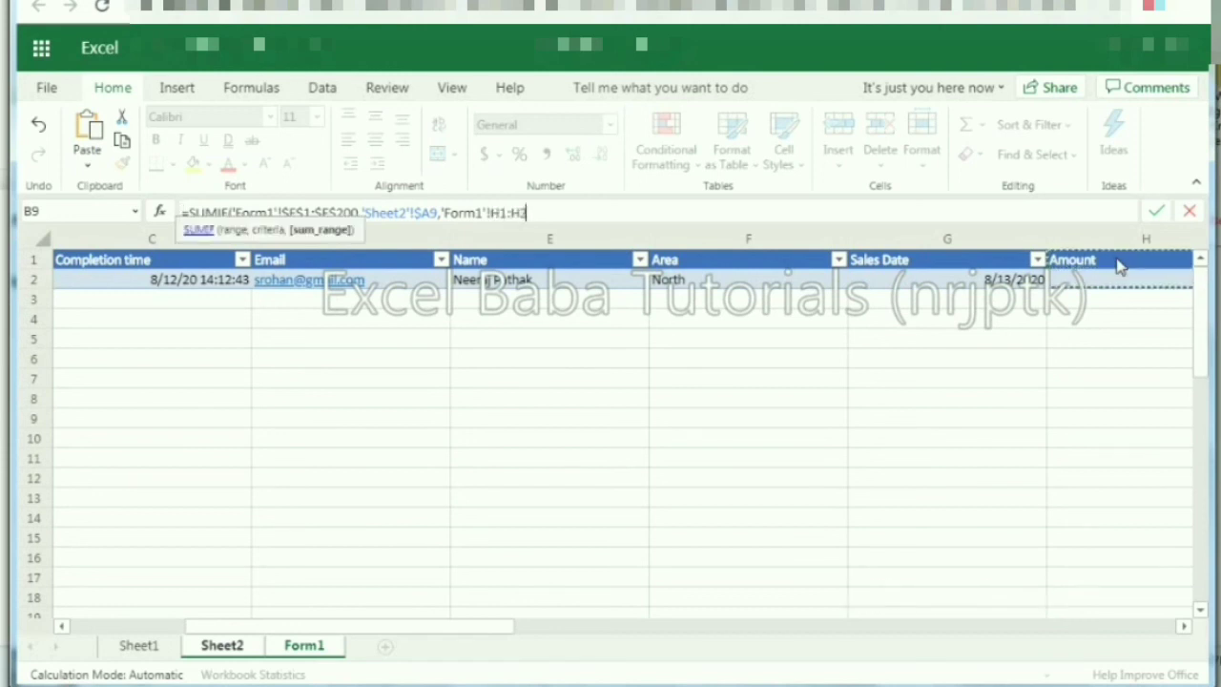
{"action": "key", "text": "F4"}
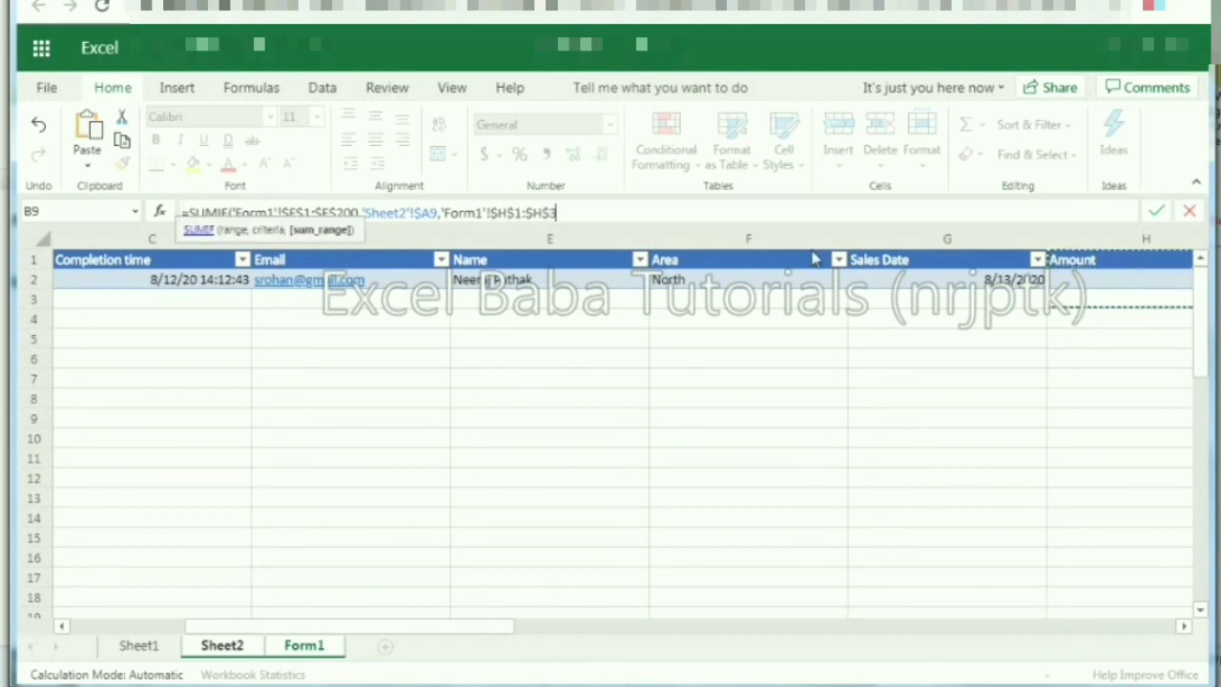
{"action": "key", "text": "BackSpace"}
{"action": "type", "text": "200)"}
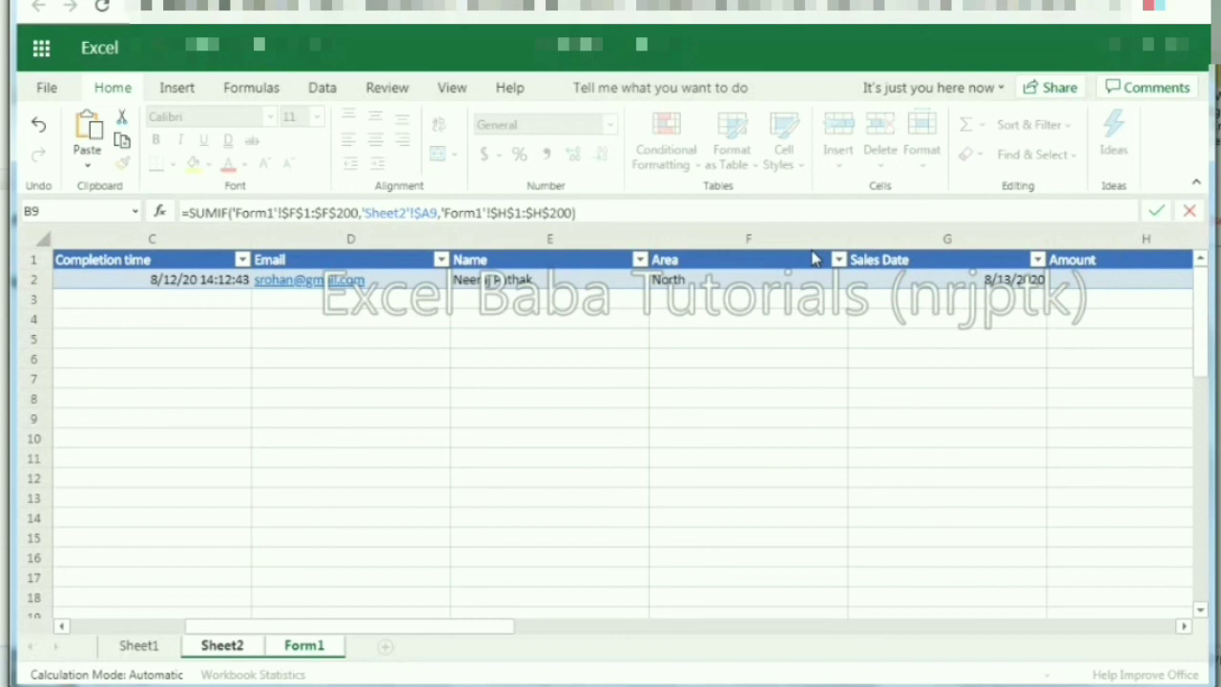
{"action": "key", "text": "Return"}
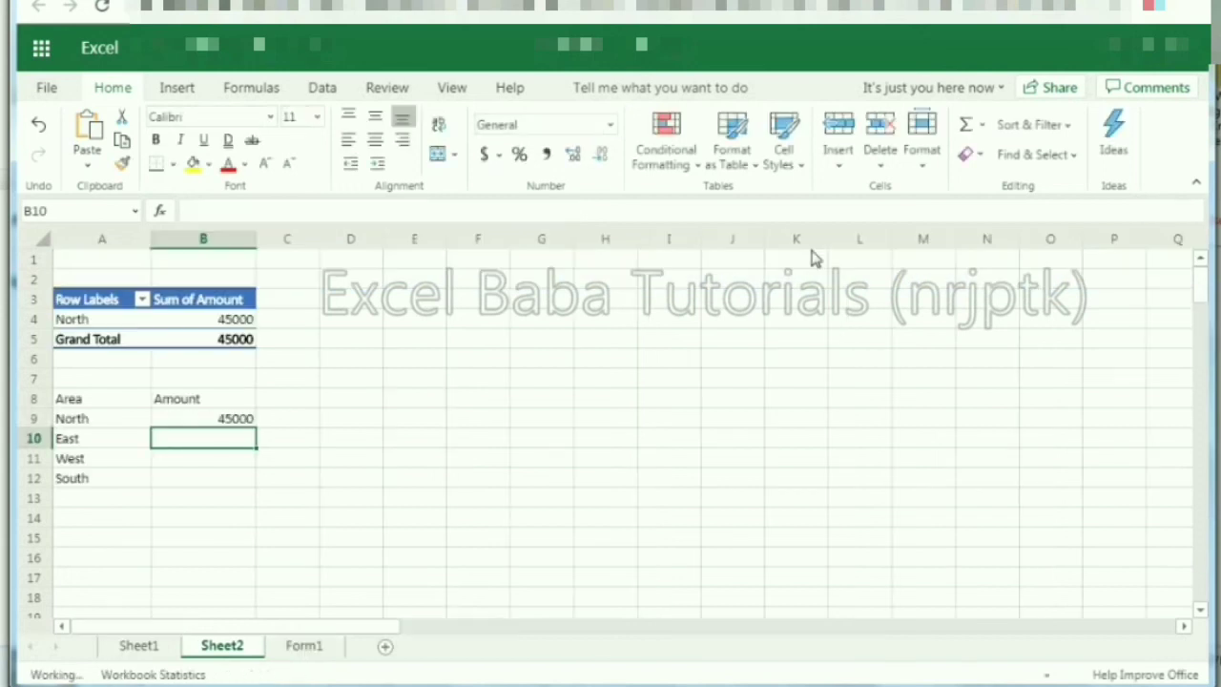
Step: Copy North's SUMIF from B9 into B10:B12 for East, West and South, then open Share
{"action": "key", "text": "Up"}
{"action": "key", "text": "ctrl+c"}
{"action": "key", "text": "Left"}
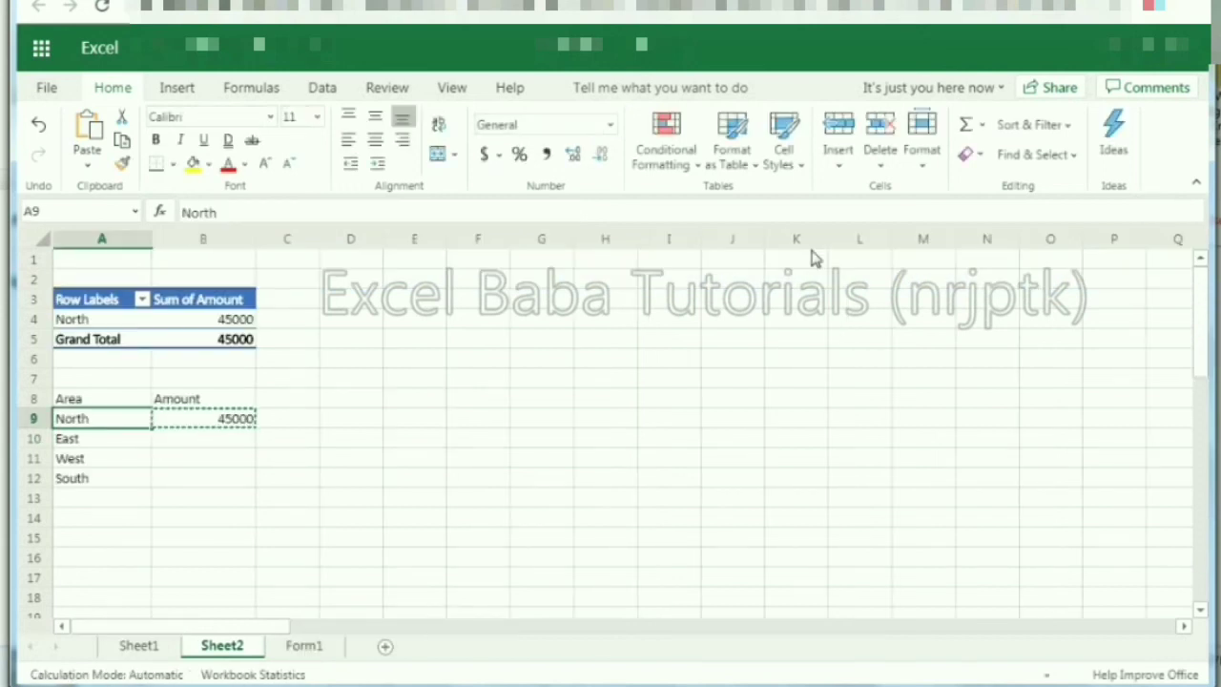
{"action": "key", "text": "Down"}
{"action": "key", "text": "Down"}
{"action": "key", "text": "Down"}
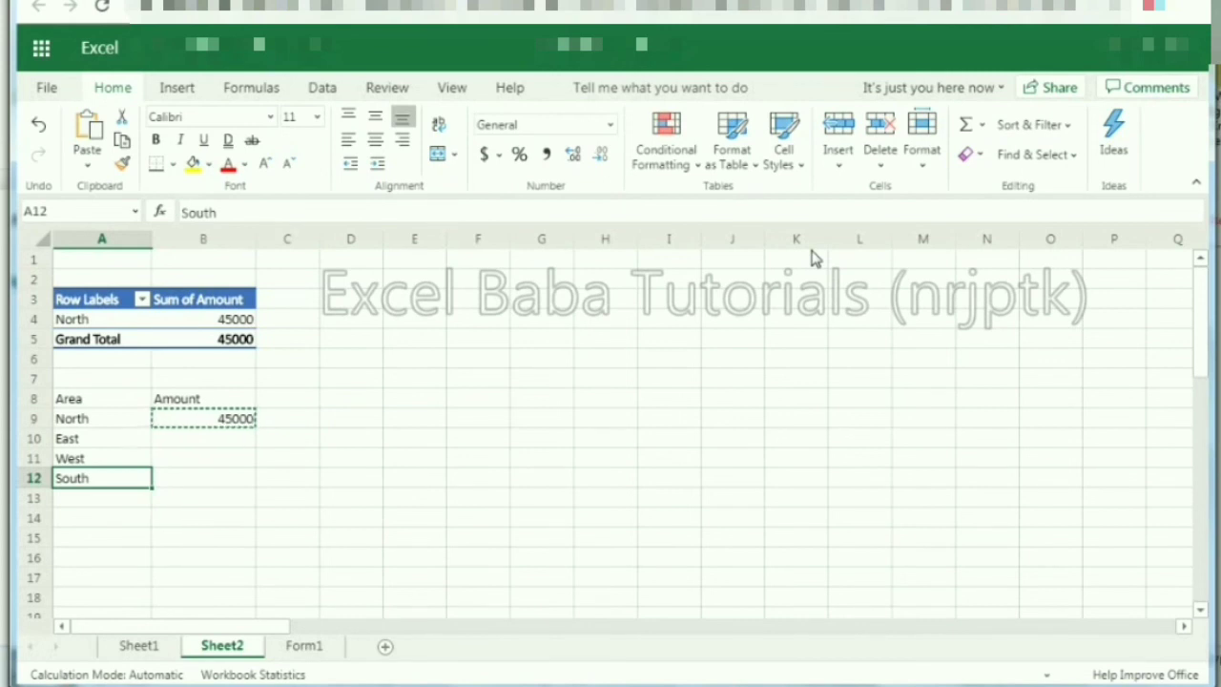
{"action": "key", "text": "Right"}
{"action": "key", "text": "shift+Up"}
{"action": "key", "text": "shift+Up"}
{"action": "key", "text": "shift+Up"}
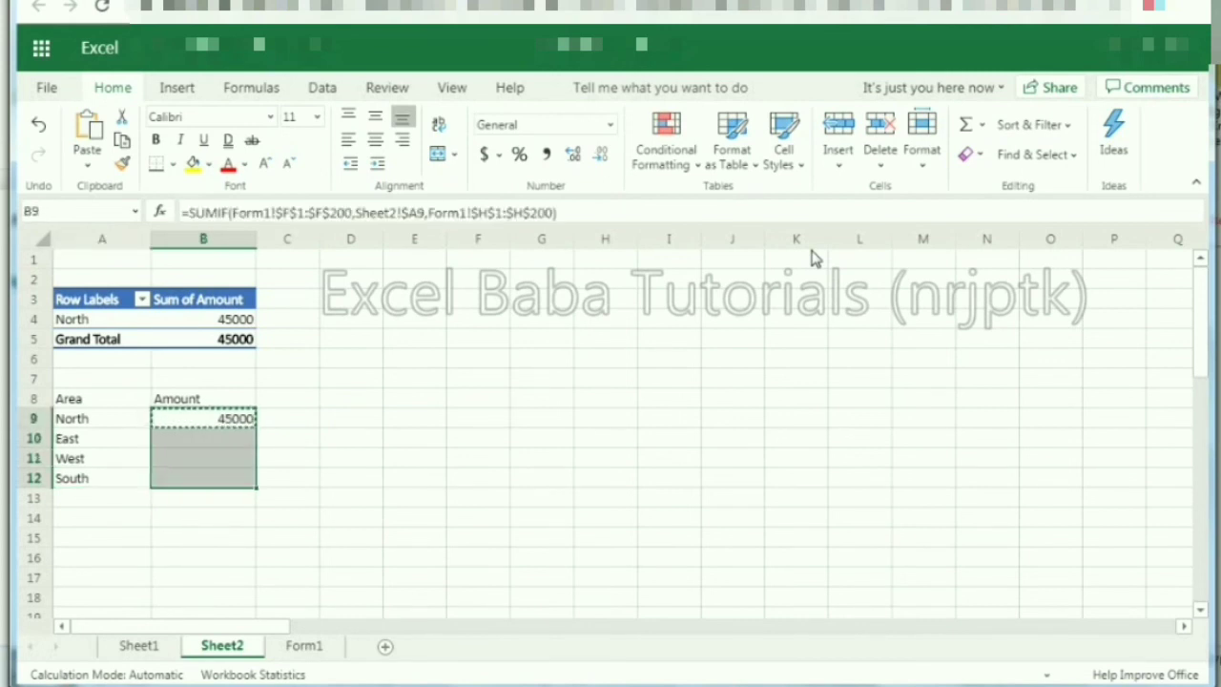
{"action": "key", "text": "ctrl+v"}
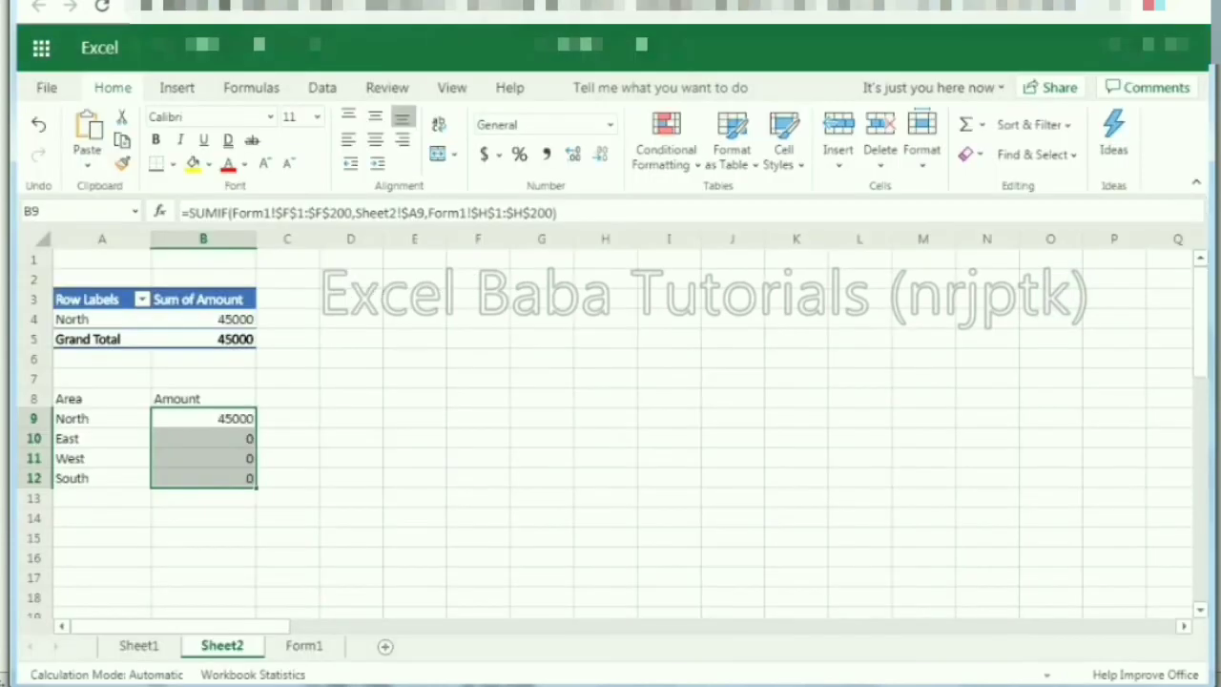
{"action": "left_click", "coordinate": [1049, 88]}
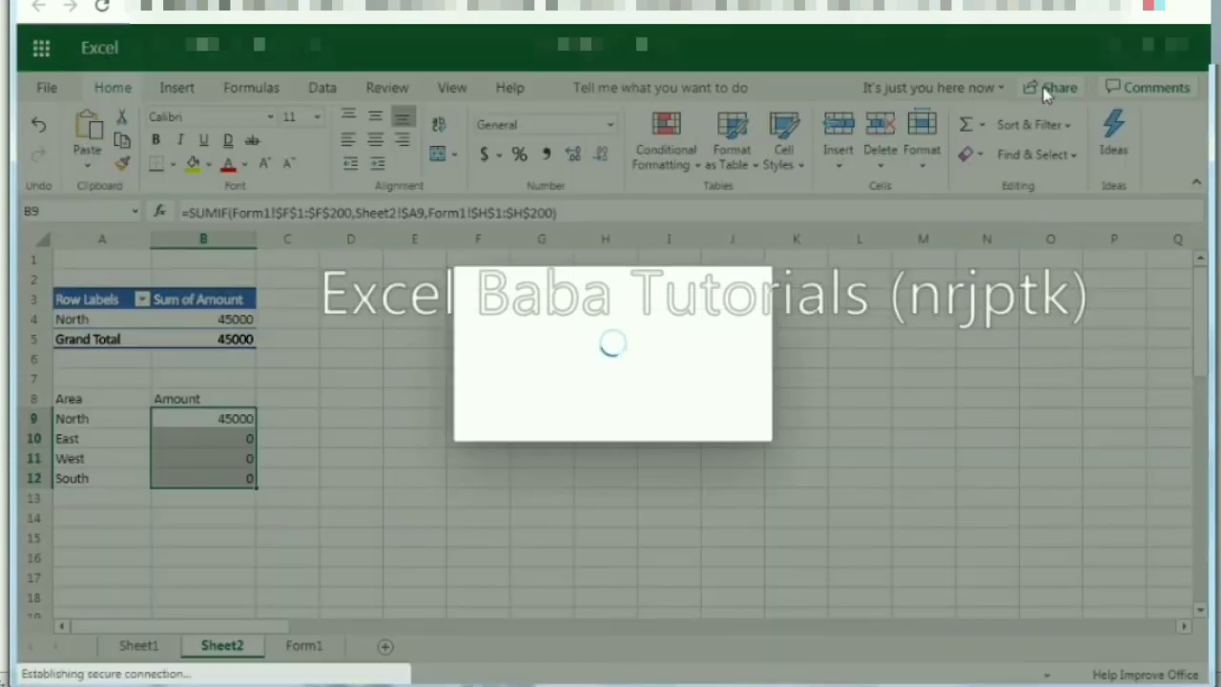